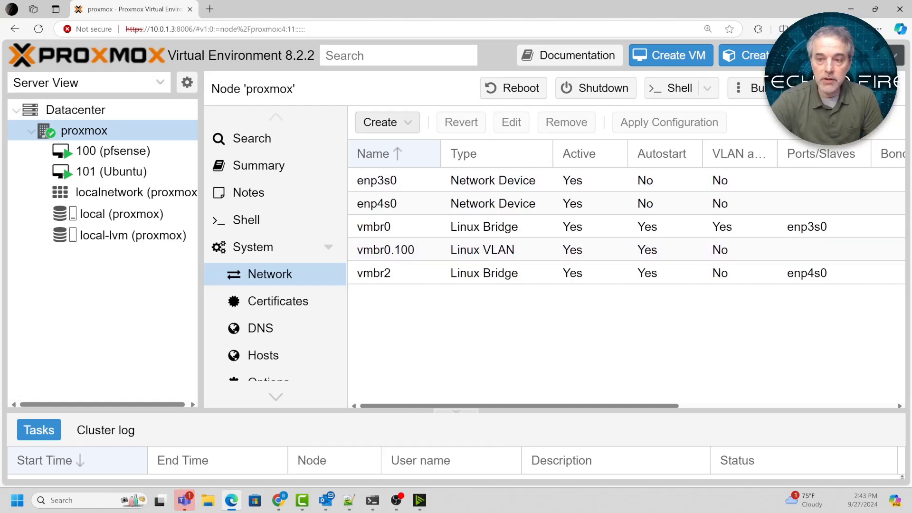
# Look through the network interface types that can be created and the blank Linux Bridge form, without creating anything.
pyautogui.click(383, 122)
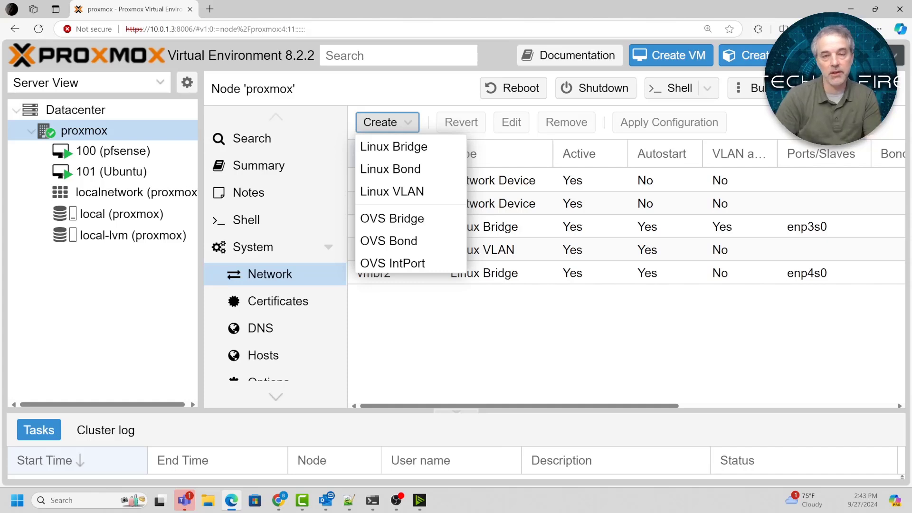
pyautogui.click(423, 325)
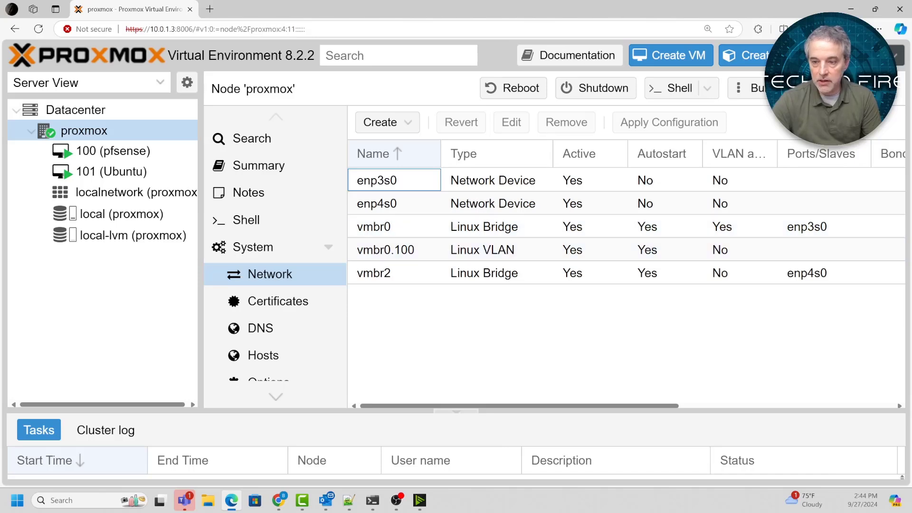
pyautogui.click(402, 122)
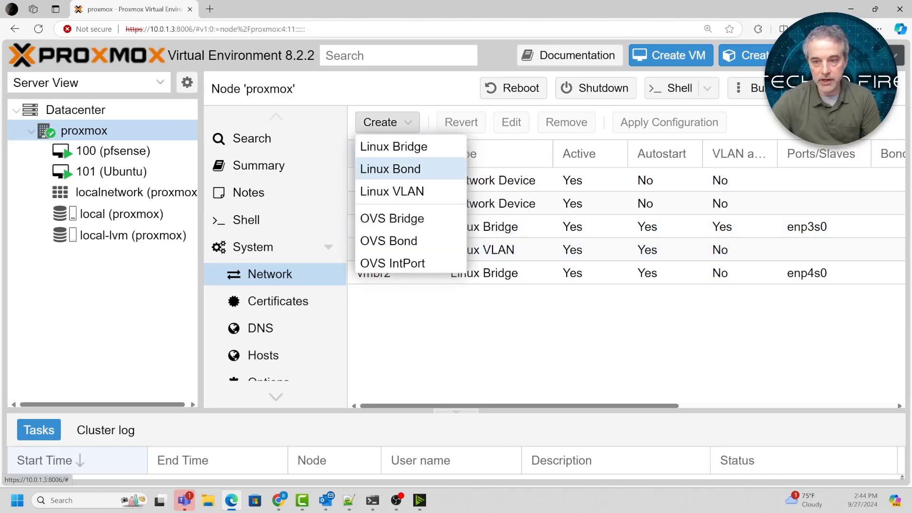
pyautogui.click(394, 147)
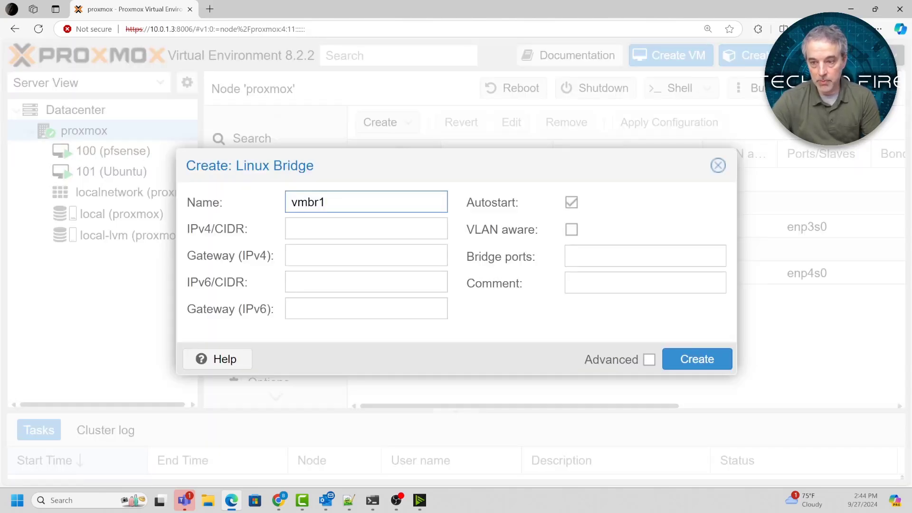
pyautogui.press('Escape')
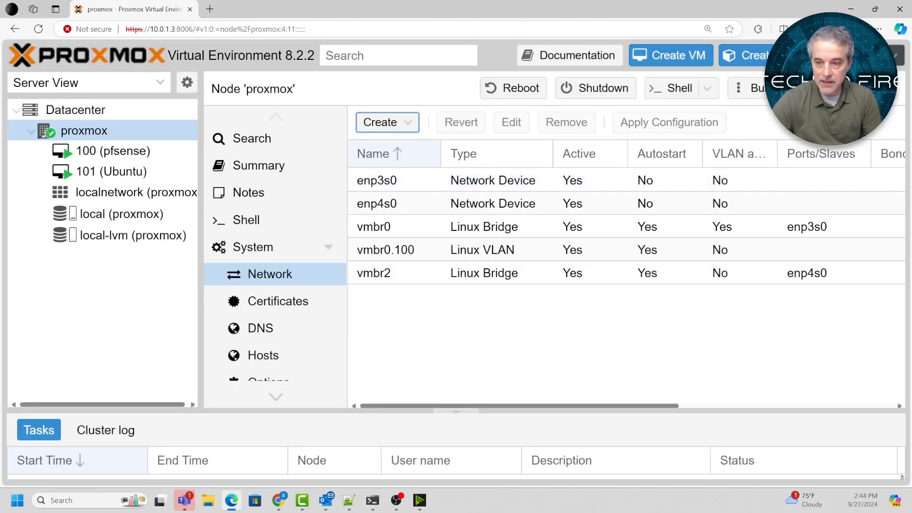
# Examine the settings of the bridge vmbr0, especially its bridge port and VLAN awareness, and close them unchanged.
pyautogui.doubleClick(499, 227)
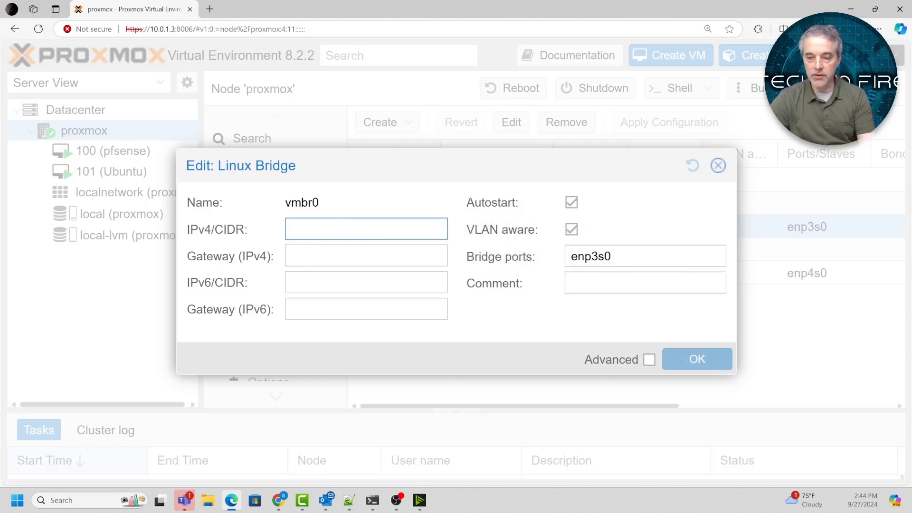
pyautogui.moveTo(626, 257); pyautogui.dragTo(554, 259)
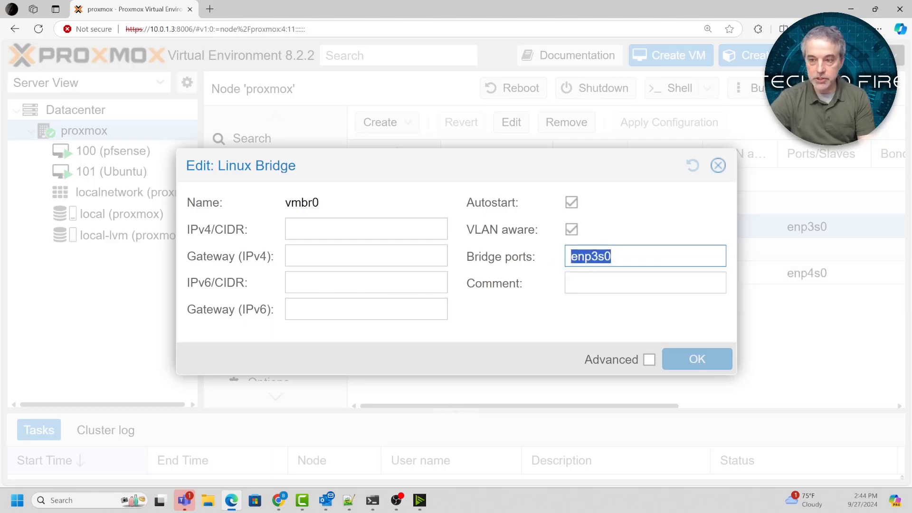
pyautogui.moveTo(456, 165); pyautogui.dragTo(472, 218)
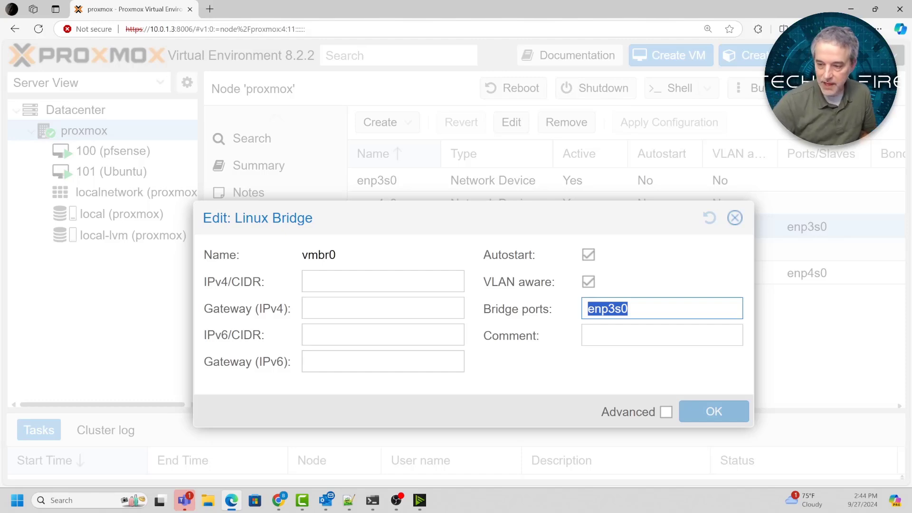
pyautogui.click(613, 371)
pyautogui.click(735, 217)
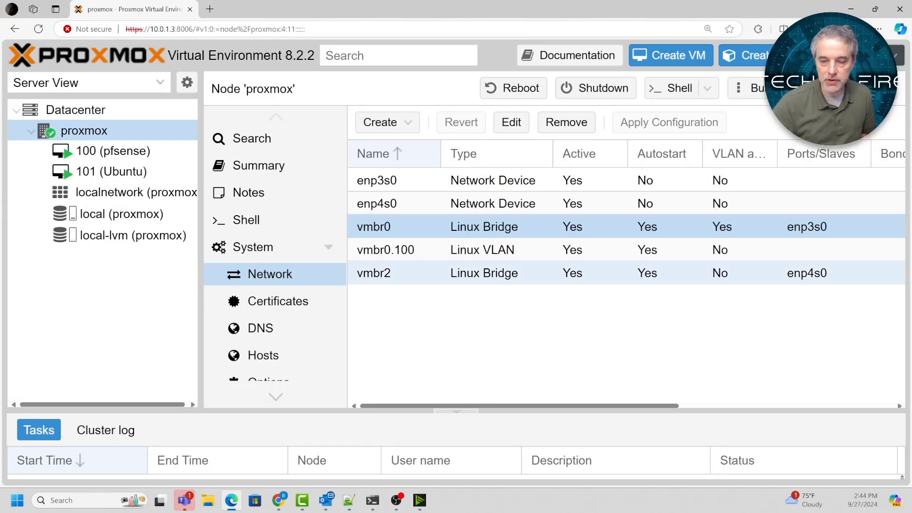
pyautogui.click(386, 123)
pyautogui.click(394, 147)
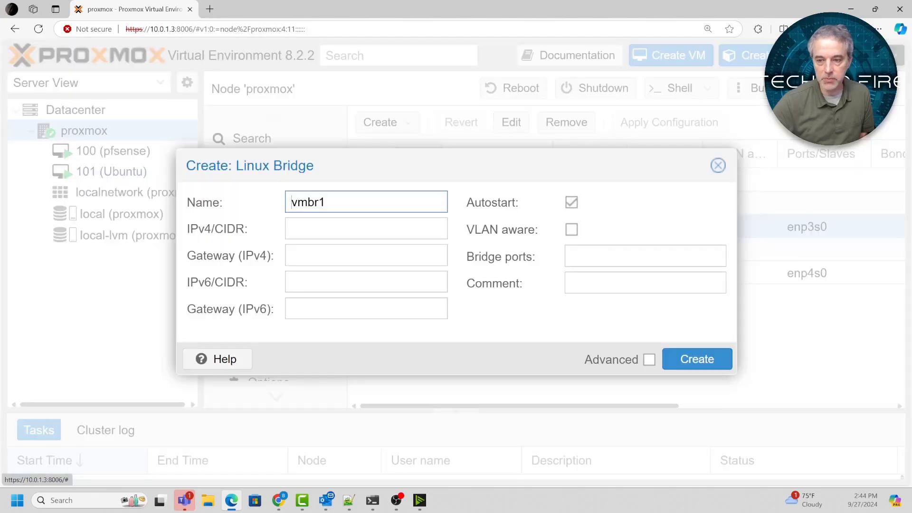
pyautogui.click(720, 166)
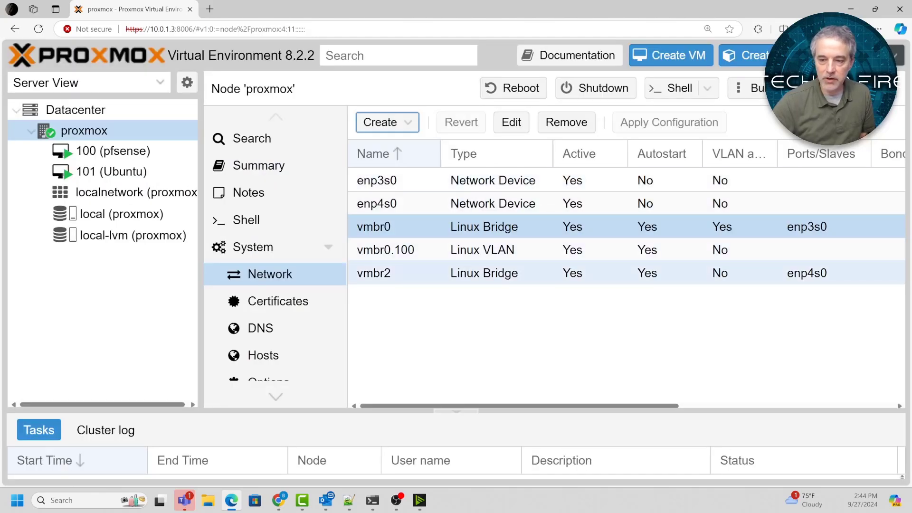
# Examine the settings of the bridge vmbr2, especially its bridge port, and close them unchanged.
pyautogui.doubleClick(374, 273)
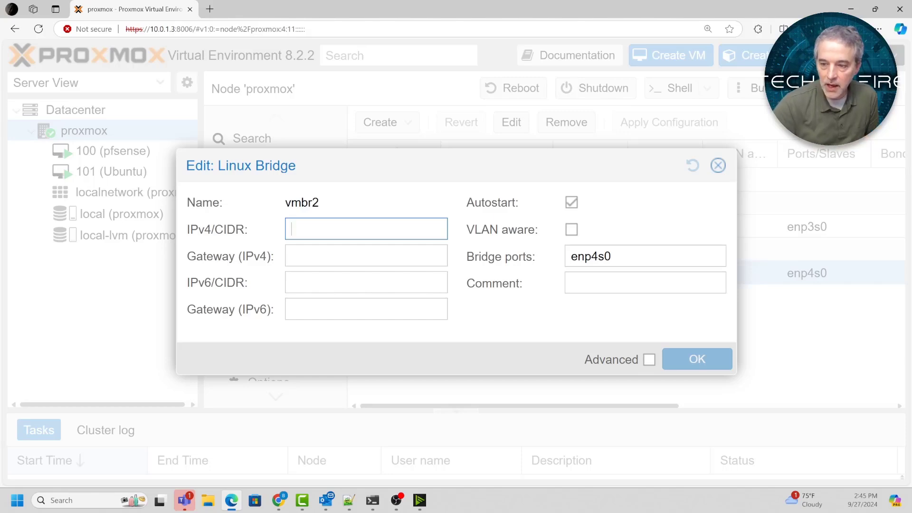
pyautogui.doubleClick(590, 256)
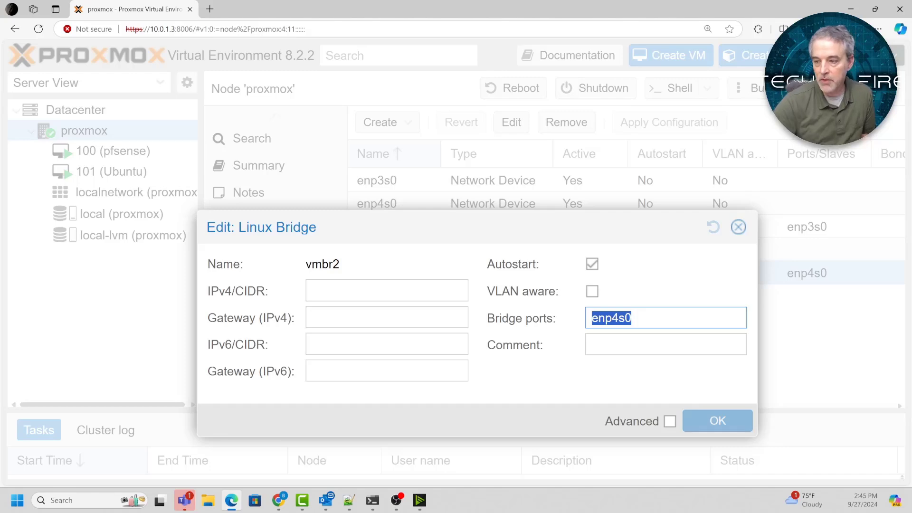
pyautogui.click(738, 227)
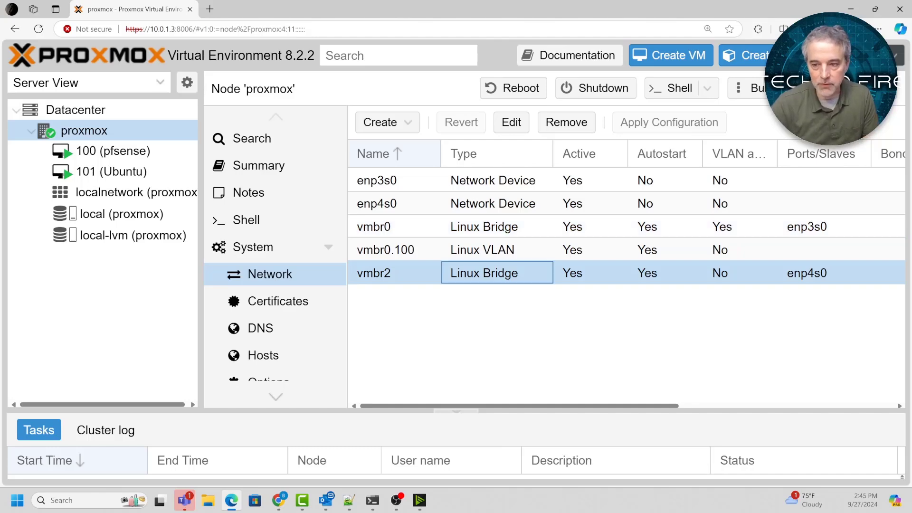
# Start a new Linux VLAN, name it vmbr0.100 and change the VLAN number in the name to 200.
pyautogui.click(380, 122)
pyautogui.click(392, 191)
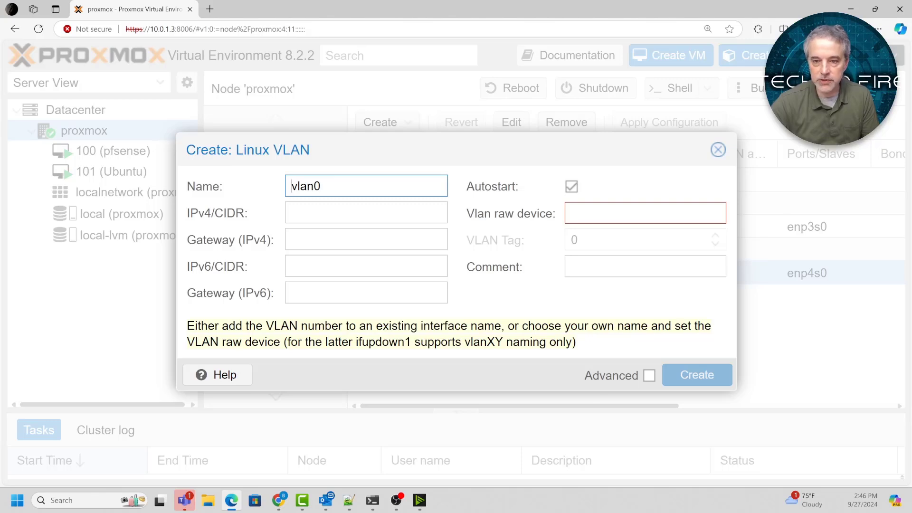
pyautogui.click(384, 190)
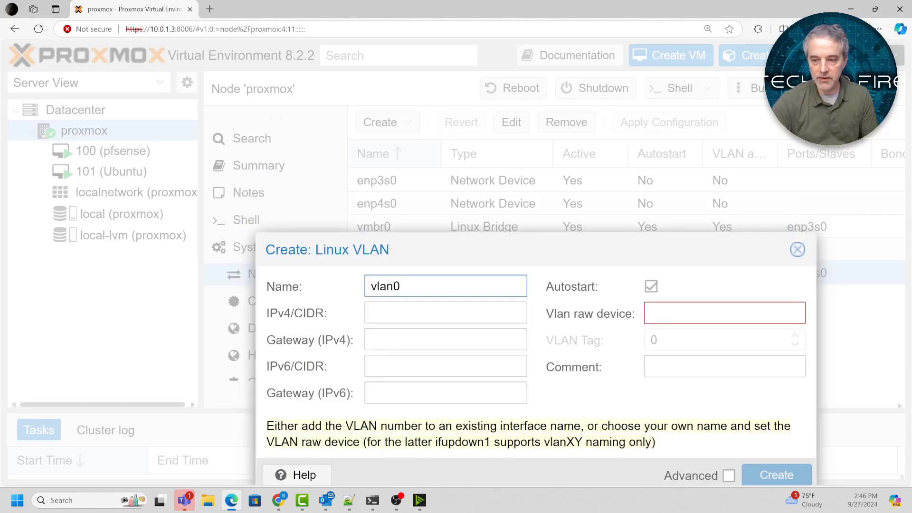
pyautogui.doubleClick(457, 285)
pyautogui.write('vm')
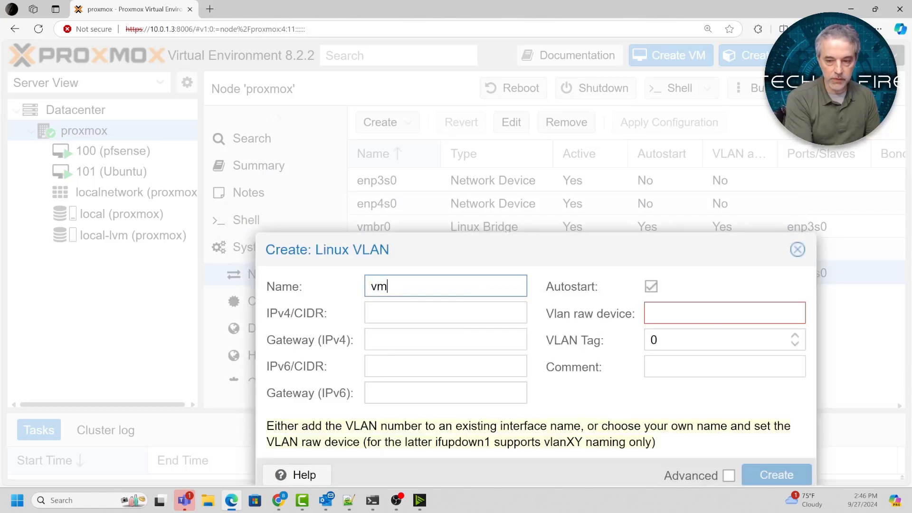
pyautogui.write('br0.100')
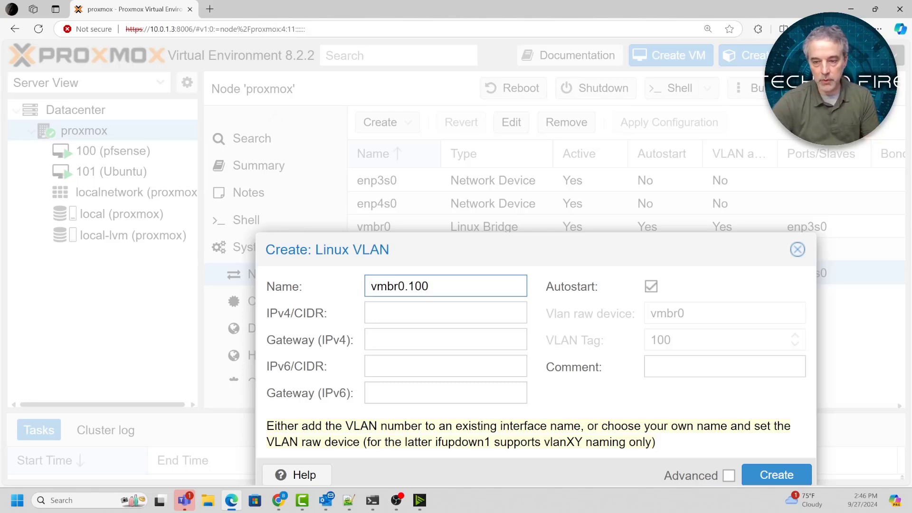
pyautogui.moveTo(408, 286); pyautogui.dragTo(416, 286)
pyautogui.write('2')
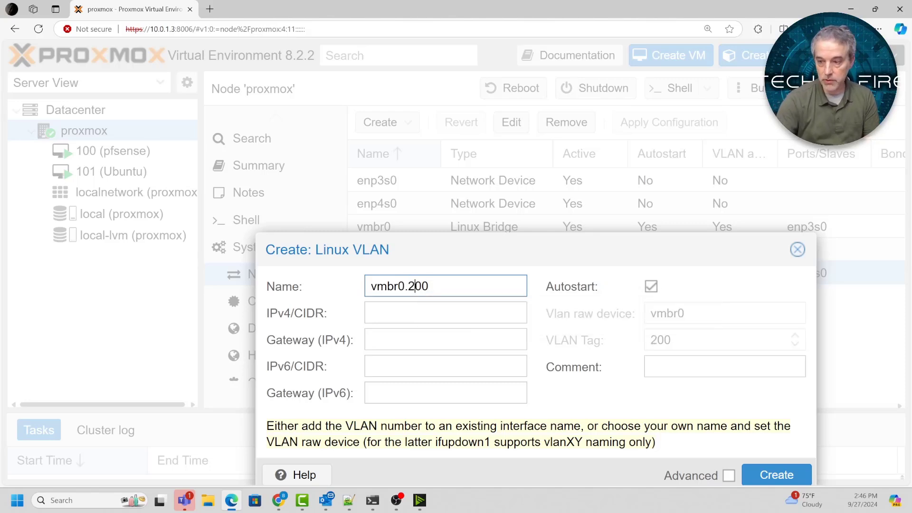
# Replace the new VLAN's name with dfgdg, check the raw device entry and discard the form.
pyautogui.hotkey('ctrl', 'a')
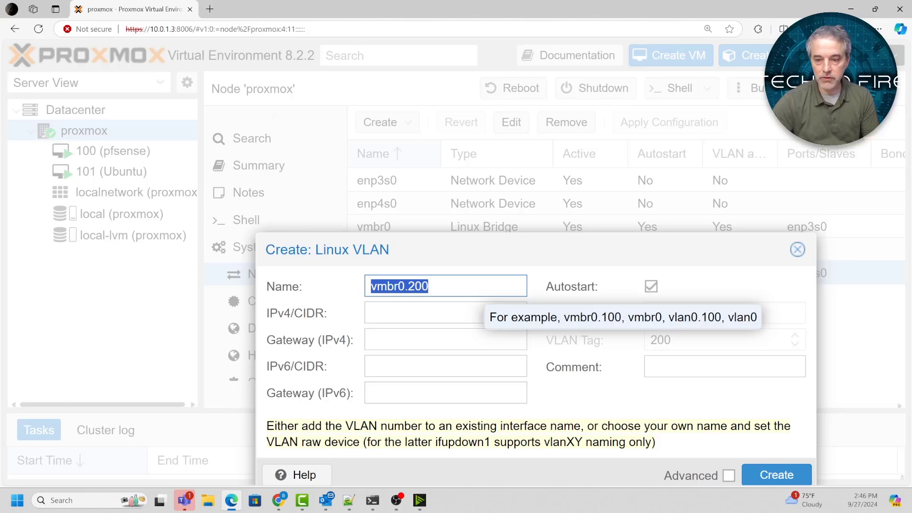
pyautogui.write('dfgdg')
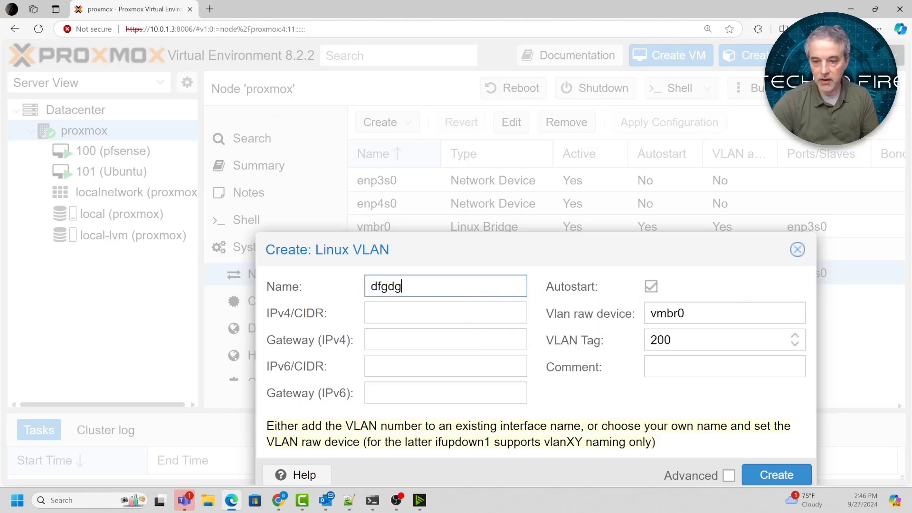
pyautogui.doubleClick(687, 313)
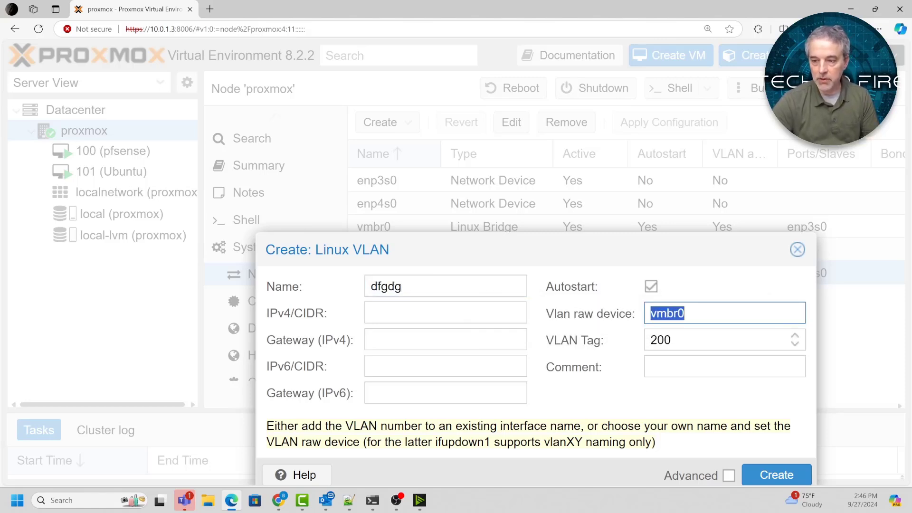
pyautogui.moveTo(546, 250); pyautogui.dragTo(581, 298)
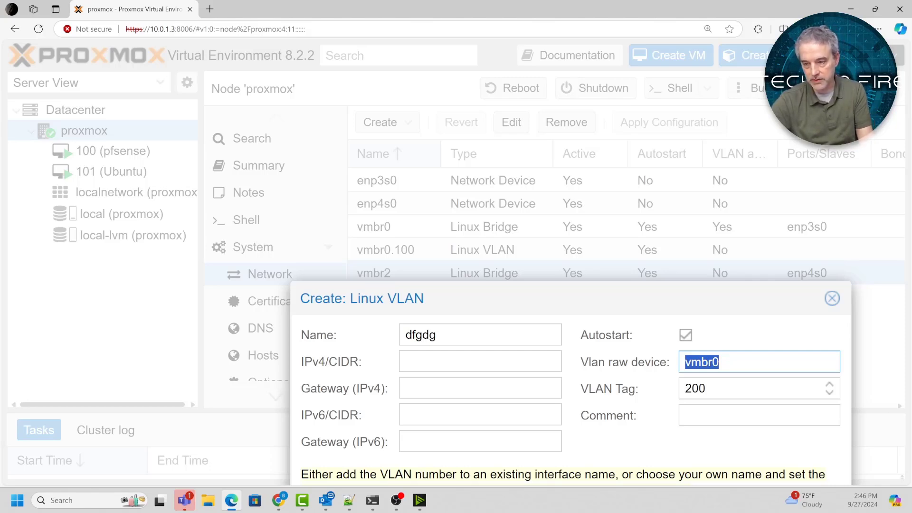
pyautogui.click(832, 299)
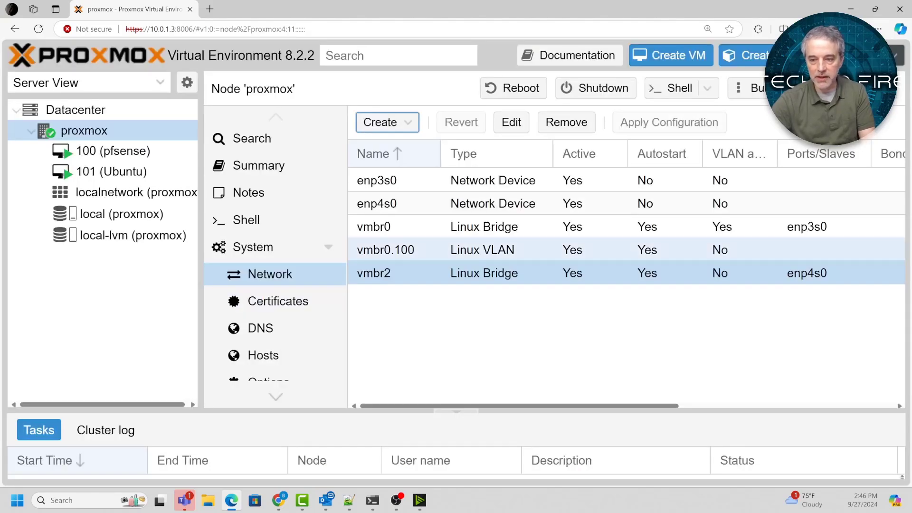
# Open the settings of the Linux VLAN vmbr0.100 and enter 10.0.1.2 as its IPv4 gateway.
pyautogui.click(394, 250)
pyautogui.click(511, 122)
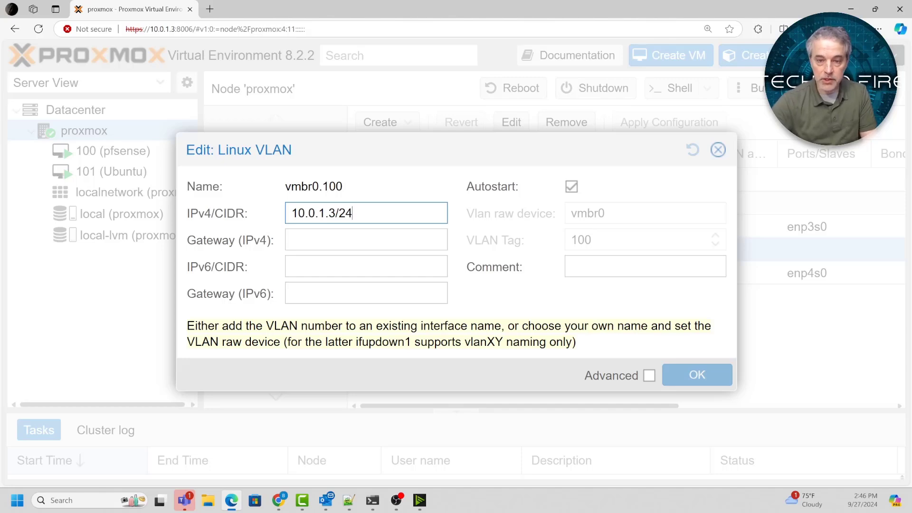
pyautogui.hotkey('ctrl', 'a')
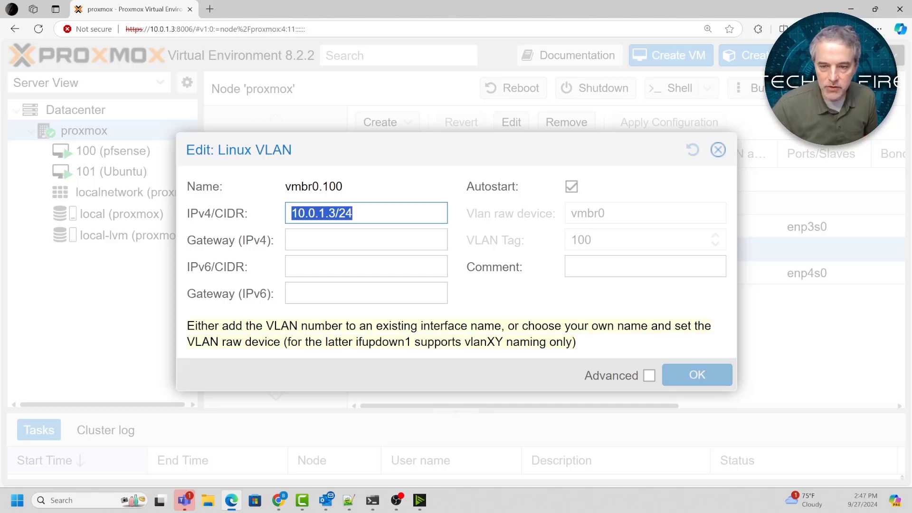
pyautogui.press('Tab')
pyautogui.write('10.0.1')
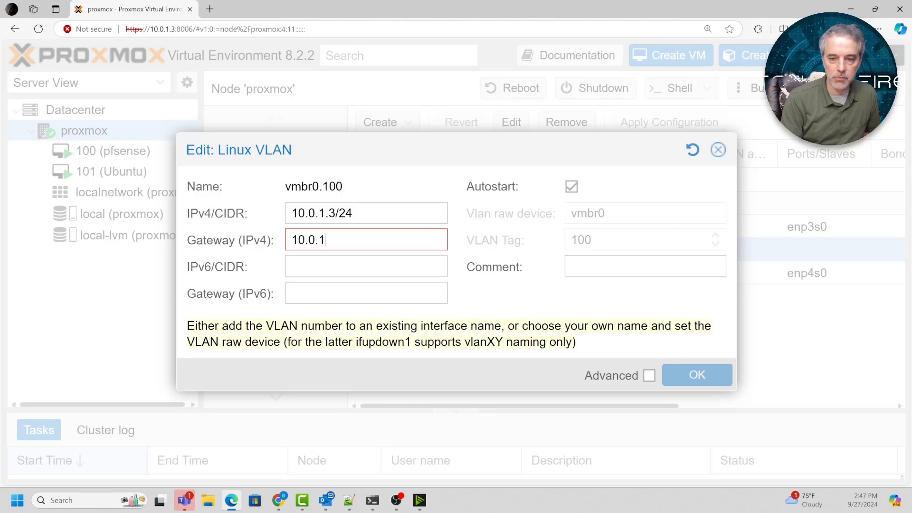
pyautogui.write('.2')
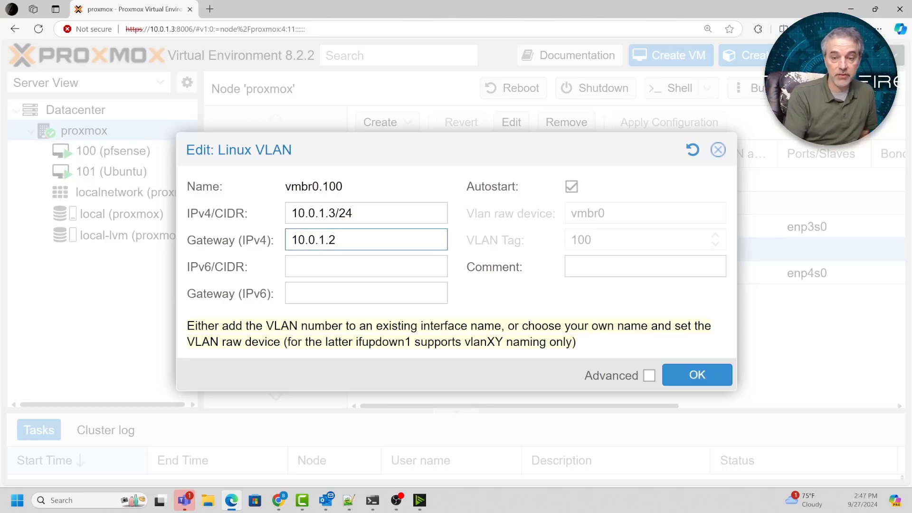
# Clear the IPv4 gateway of vmbr0.100 and close its settings without saving.
pyautogui.press('BackSpace')
pyautogui.press('BackSpace')
pyautogui.press('BackSpace')
pyautogui.press('BackSpace')
pyautogui.press('BackSpace')
pyautogui.press('BackSpace')
pyautogui.press('BackSpace')
pyautogui.press('BackSpace')
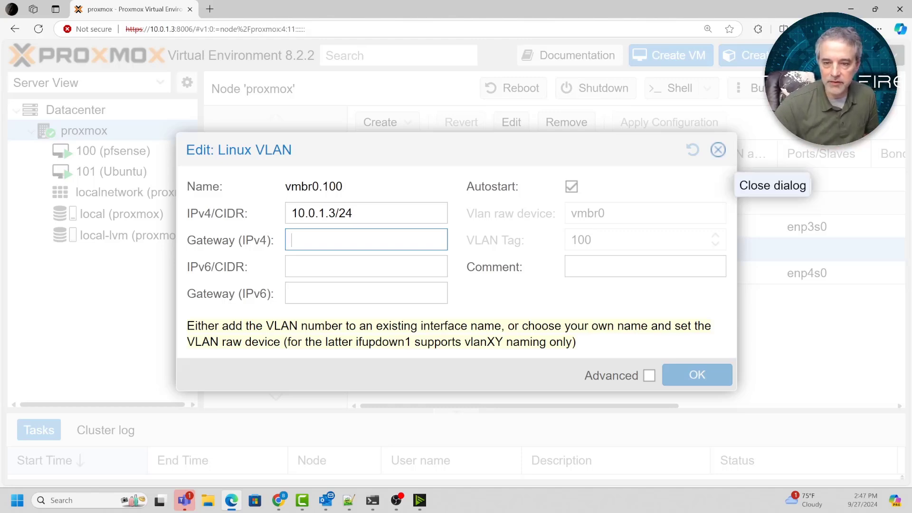
pyautogui.click(717, 150)
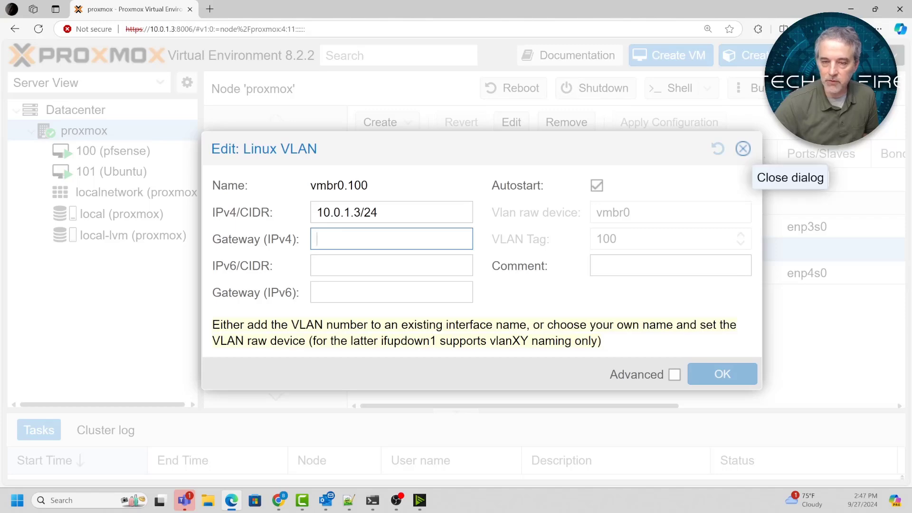
pyautogui.click(744, 148)
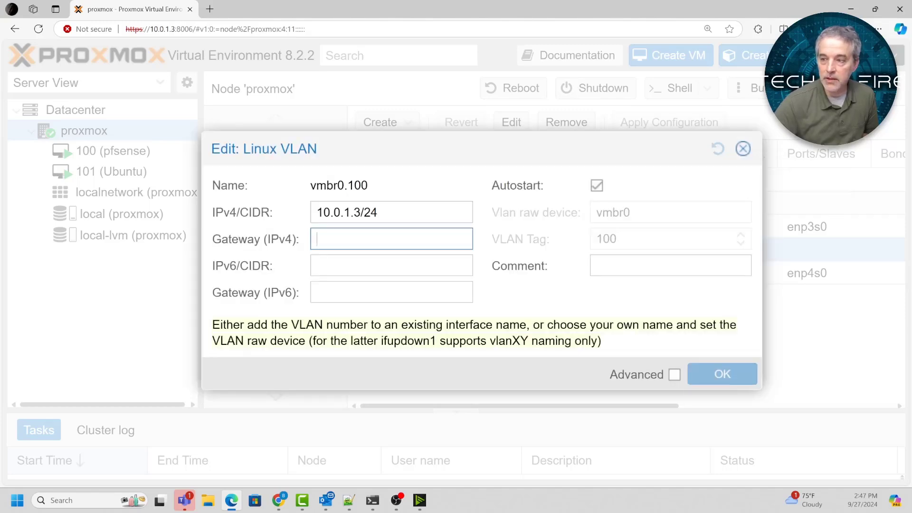
pyautogui.click(744, 148)
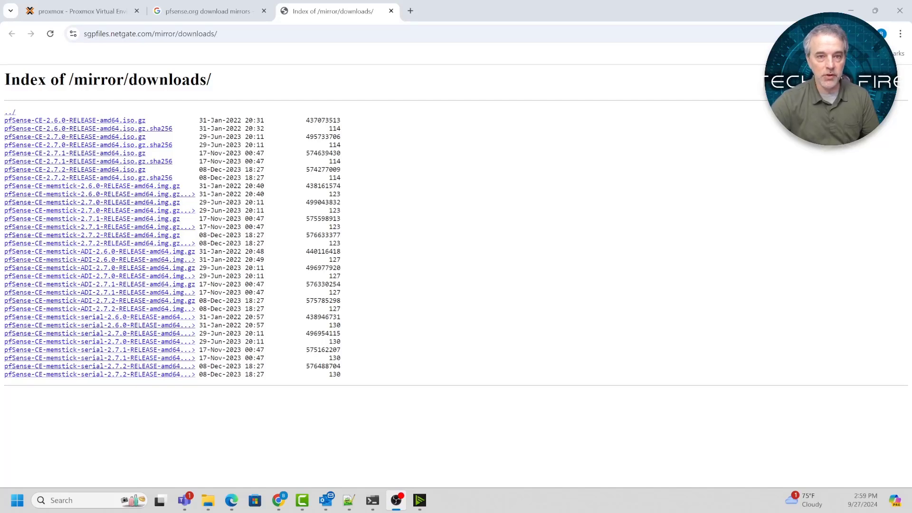
# Close the pfSense mirror search results and download pfSense-CE-2.7.2-RELEASE-amd64.iso.gz from the Netgate mirror.
pyautogui.click(264, 11)
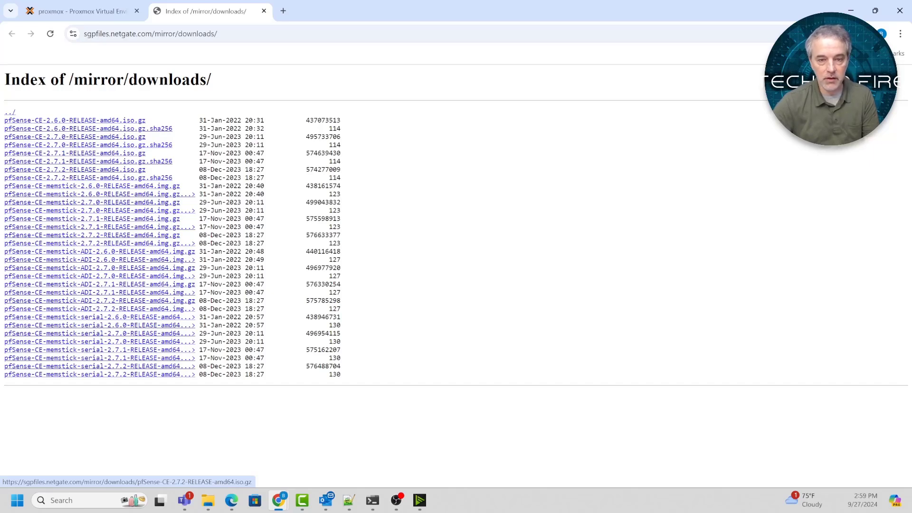
pyautogui.click(75, 169)
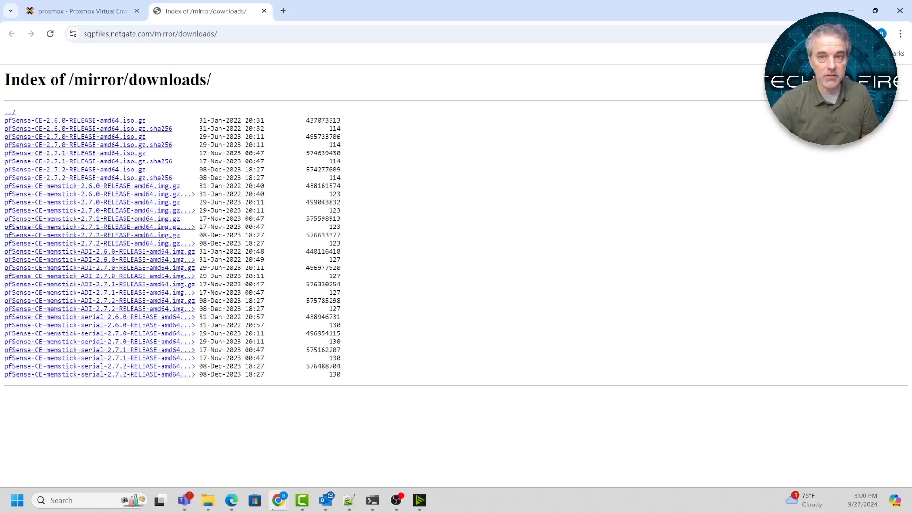
# Search the web for 7zip in a new browser tab and open the official 7-Zip download page.
pyautogui.hotkey('ctrl', 't')
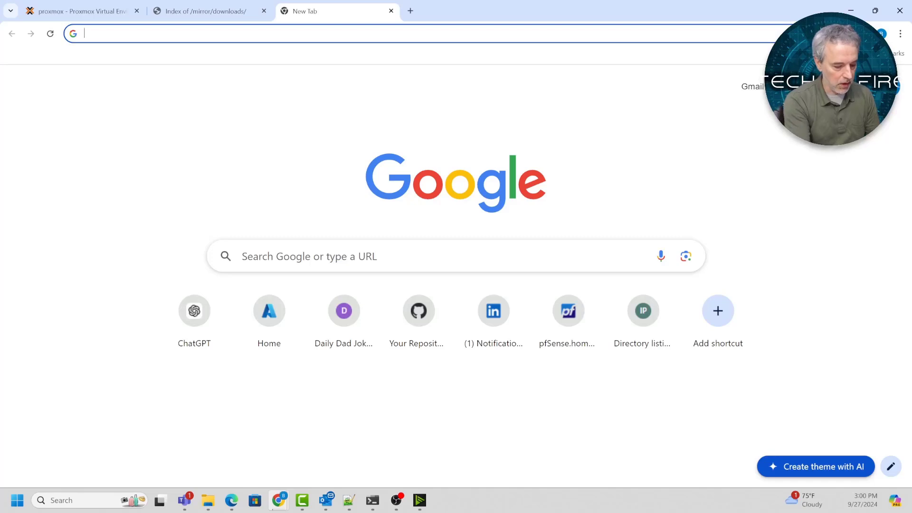
pyautogui.write('7zip')
pyautogui.press('Return')
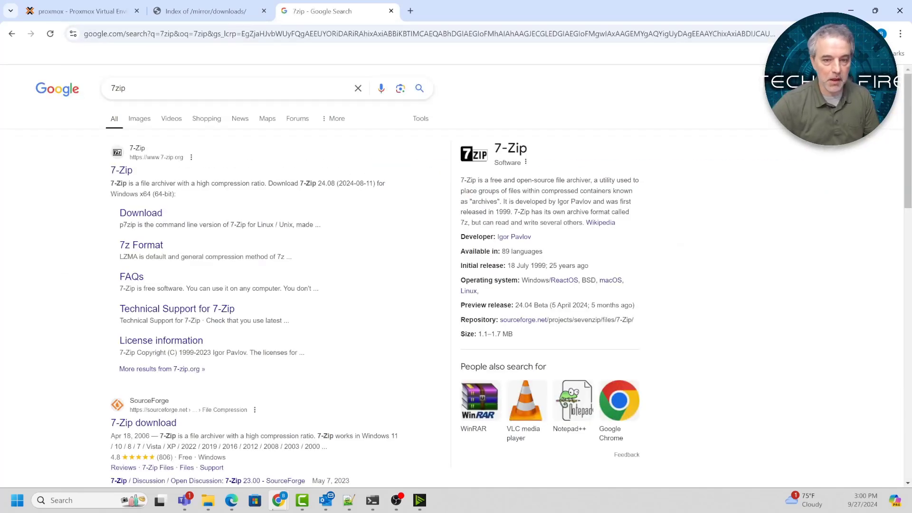
pyautogui.click(140, 213)
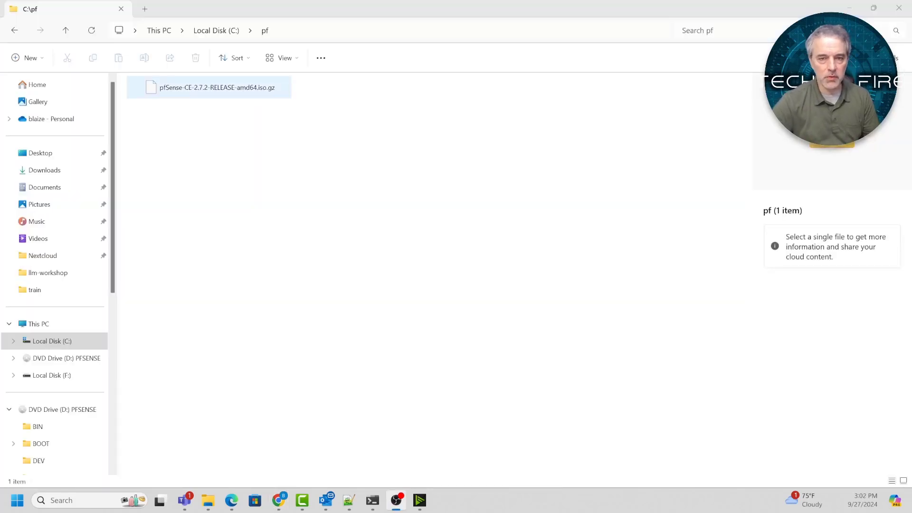
# Open pfSense-CE-2.7.2-RELEASE-amd64.iso.gz in 7-Zip and extract its ISO file into the C:\pf folder.
pyautogui.rightClick(177, 90)
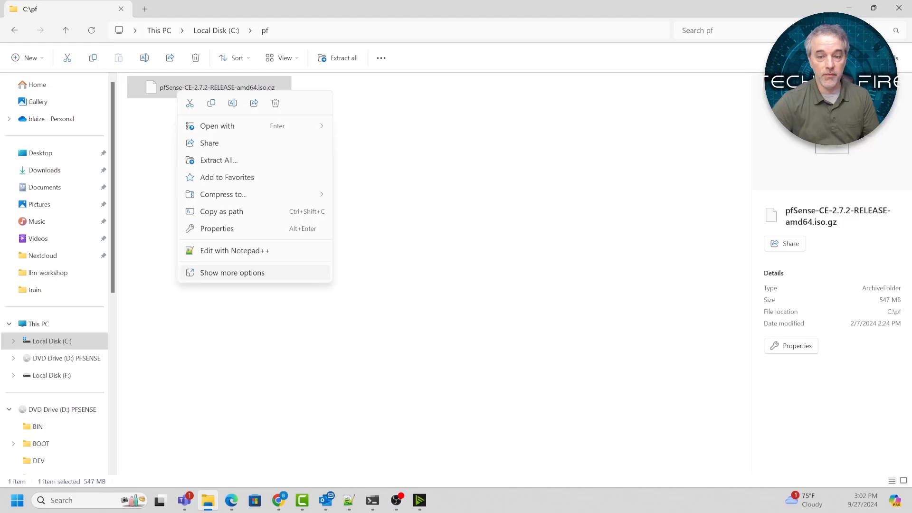
pyautogui.click(232, 273)
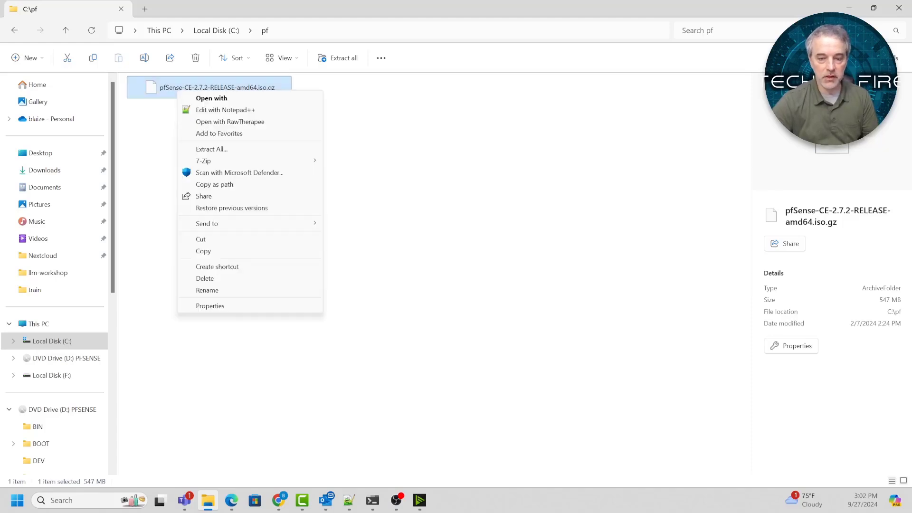
pyautogui.moveTo(257, 160)
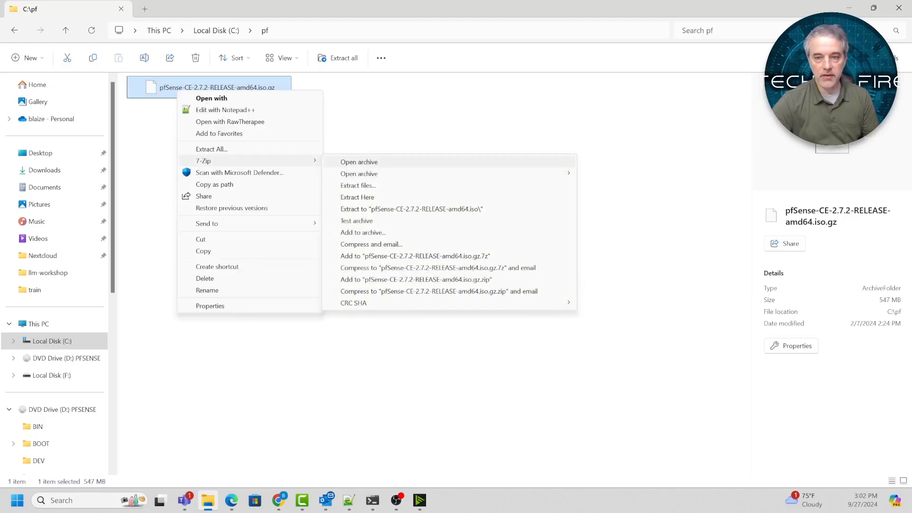
pyautogui.click(359, 162)
pyautogui.click(288, 141)
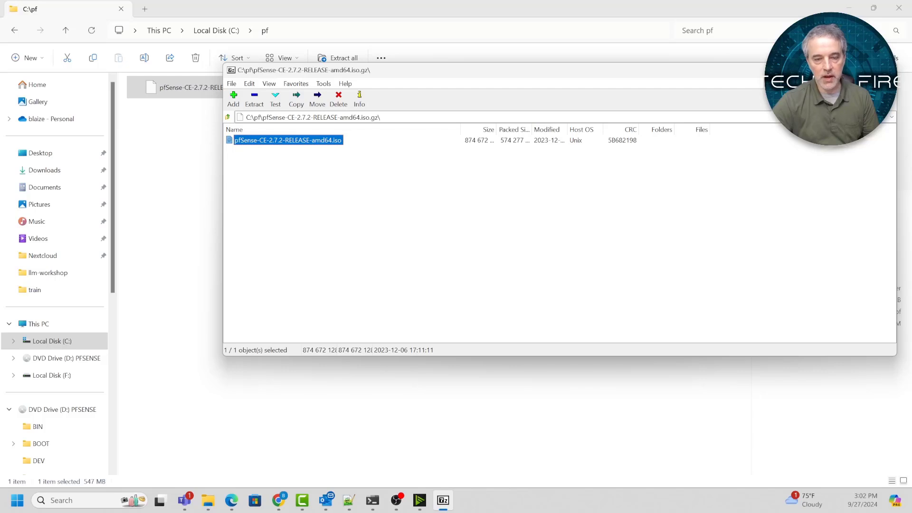
pyautogui.moveTo(288, 141); pyautogui.dragTo(174, 190)
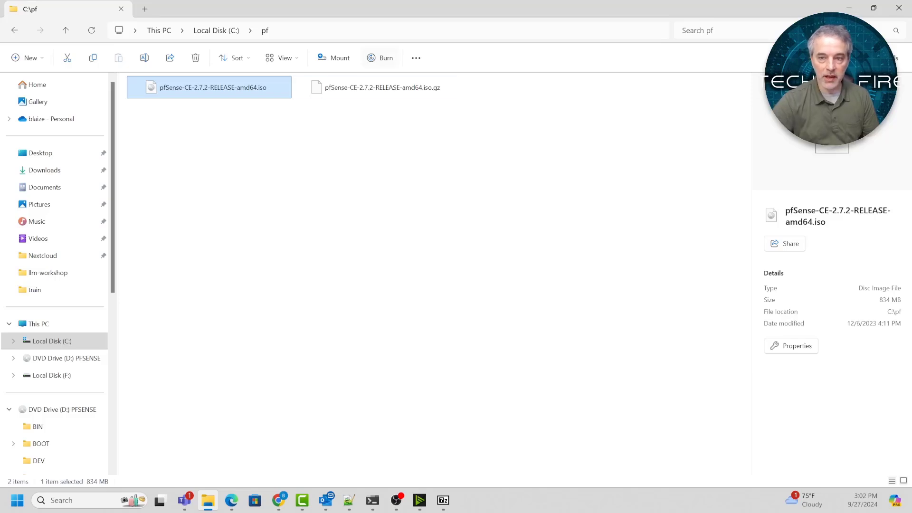
pyautogui.click(378, 87)
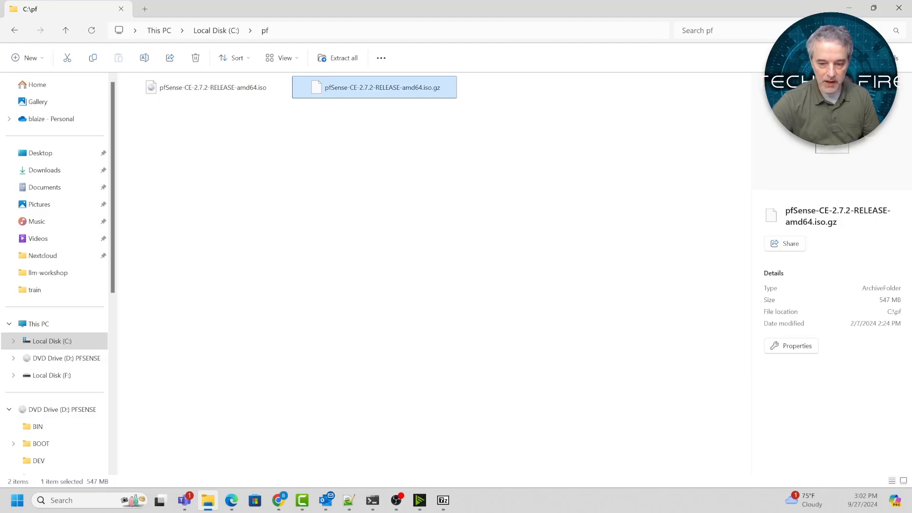
# Switch to Proxmox in the browser and show the ISO images on the local (proxmox) storage.
pyautogui.moveTo(278, 500)
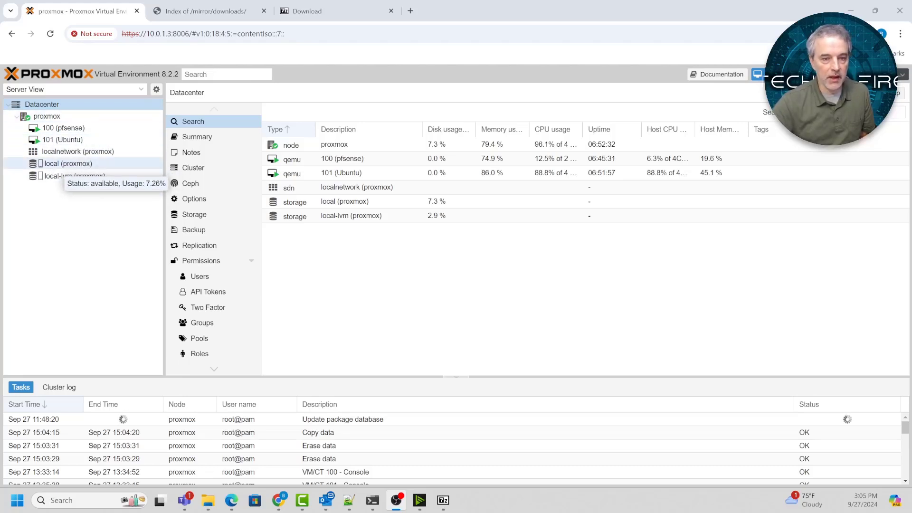
pyautogui.click(61, 164)
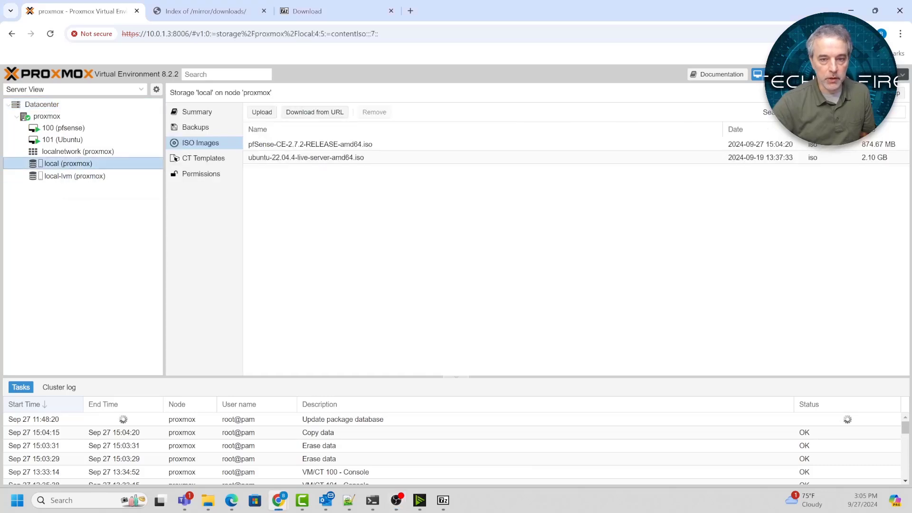
pyautogui.click(201, 143)
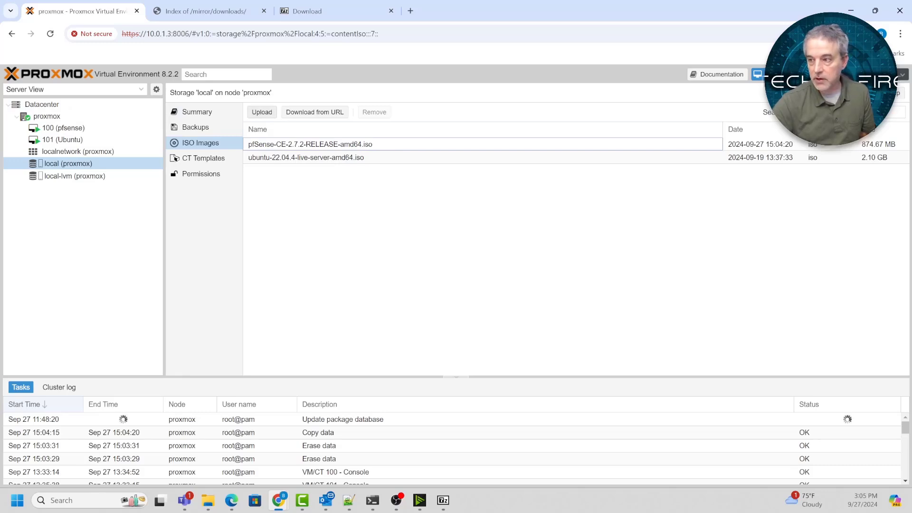
# Start an ISO upload, pick pfSense-CE-2.7.2-RELEASE-amd64.iso from C:\pf, then cancel the selection and the upload.
pyautogui.click(261, 112)
pyautogui.click(538, 237)
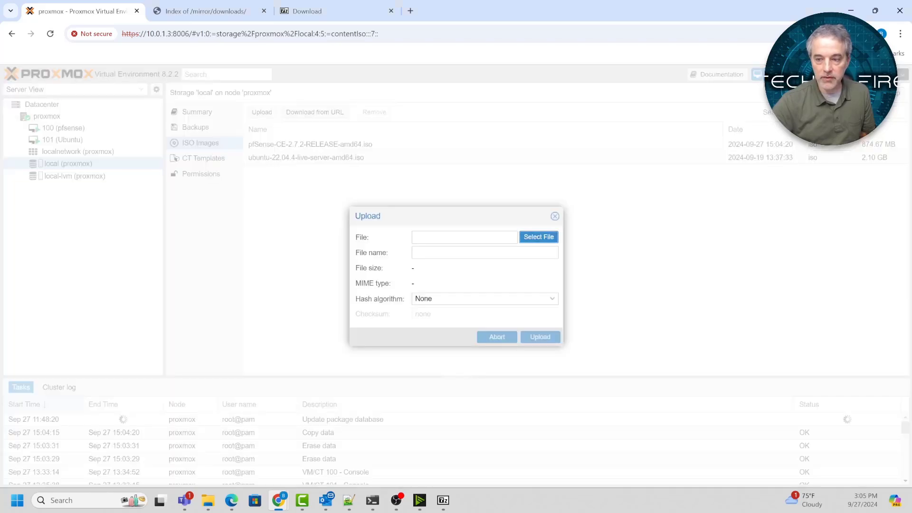
pyautogui.click(167, 85)
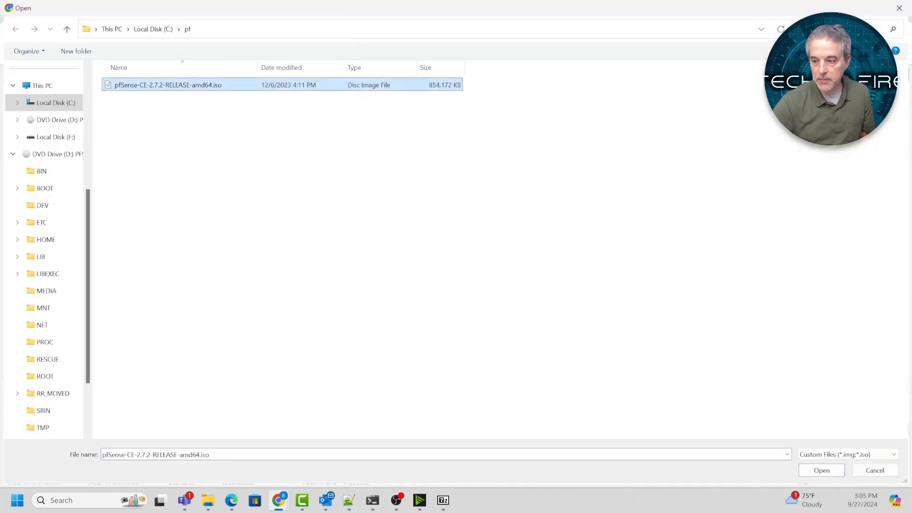
pyautogui.click(875, 471)
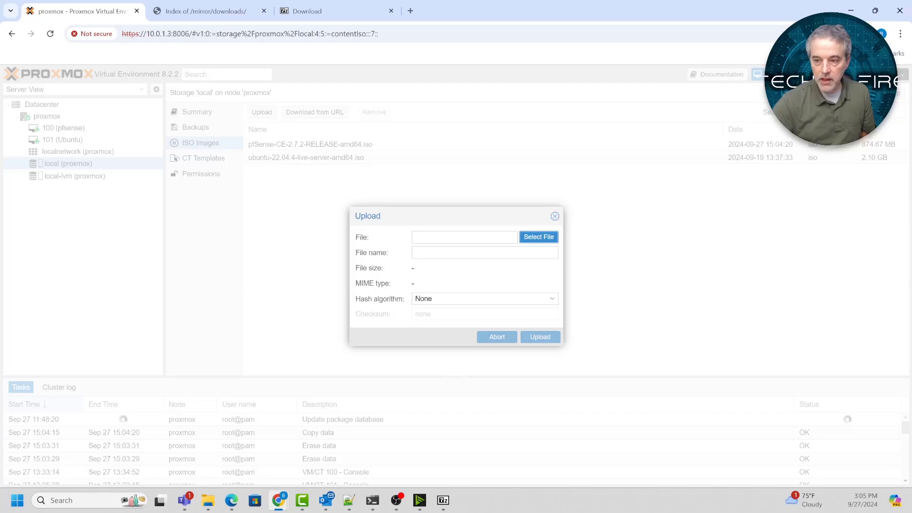
pyautogui.click(555, 217)
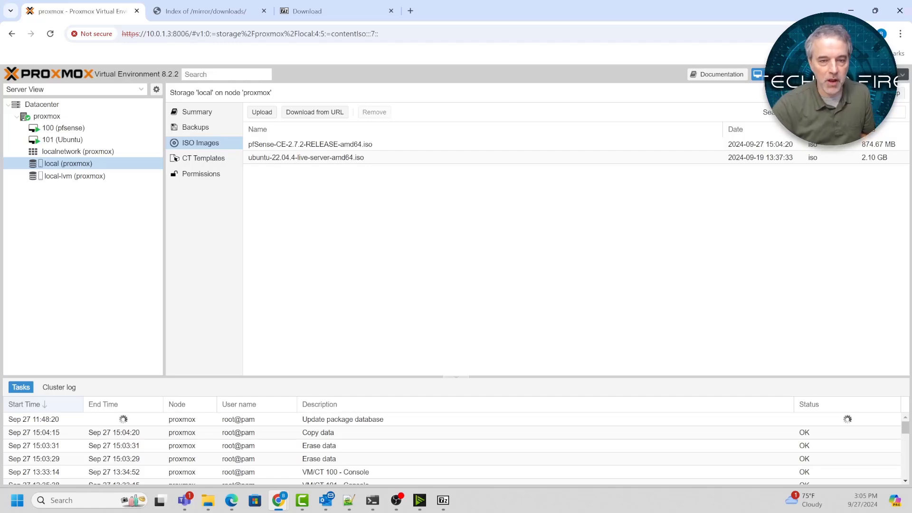
pyautogui.click(310, 144)
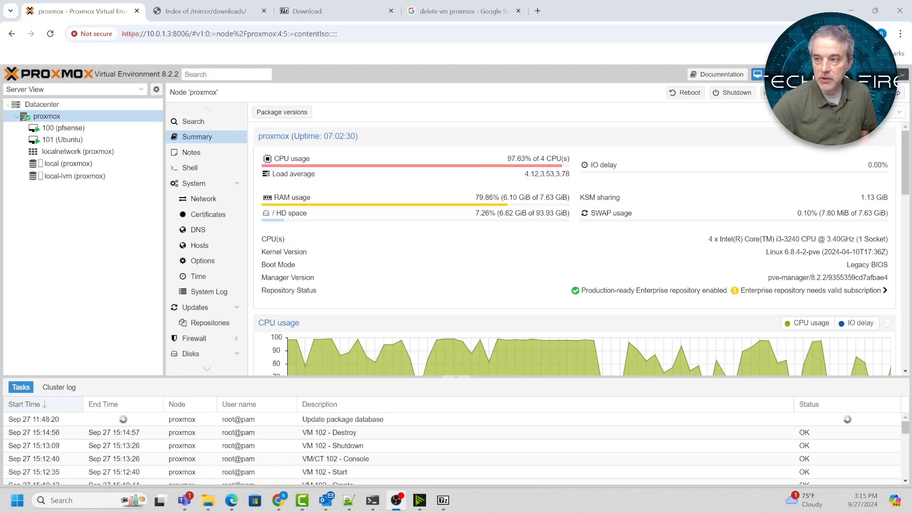
# Start creating a virtual machine on the proxmox node and name it pfsensedemo.
pyautogui.click(777, 75)
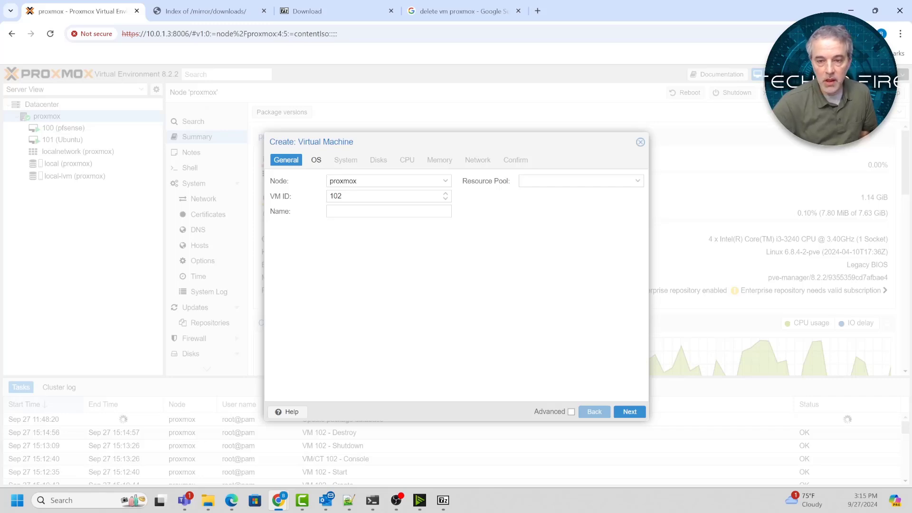
pyautogui.click(388, 211)
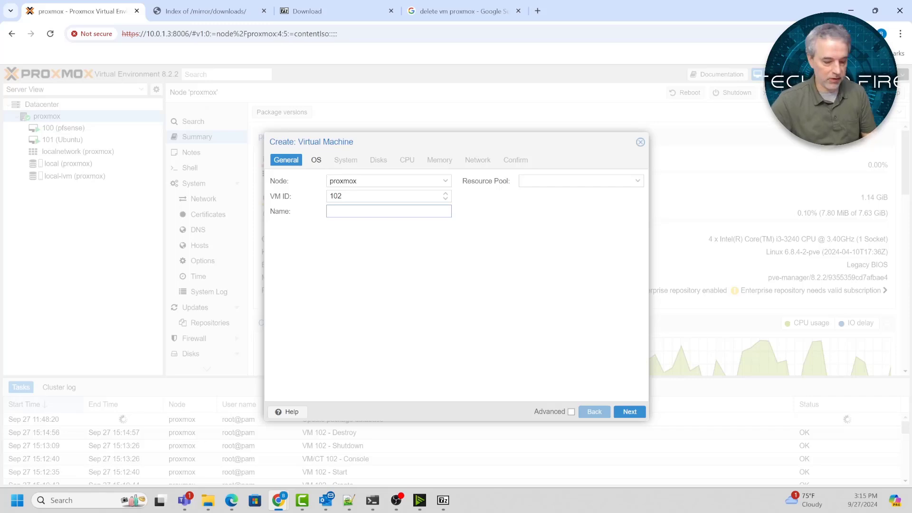
pyautogui.write('pfsensedemo')
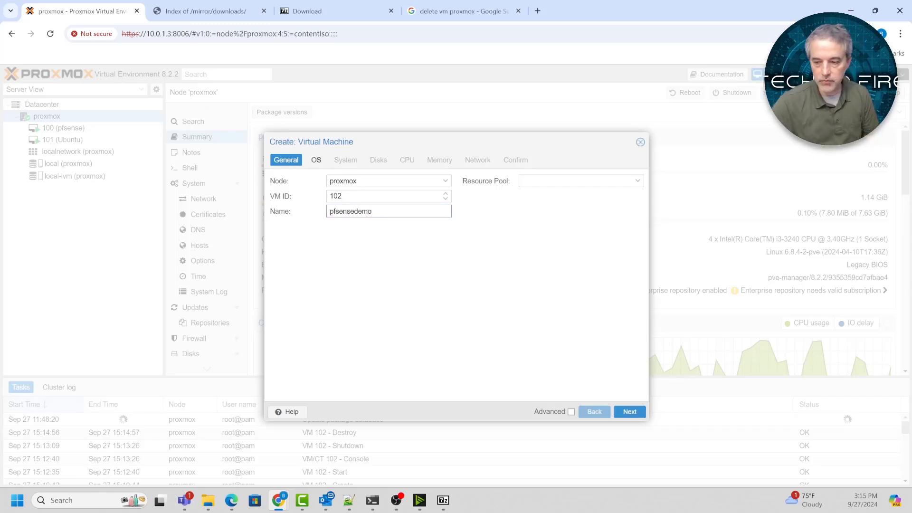
pyautogui.click(630, 411)
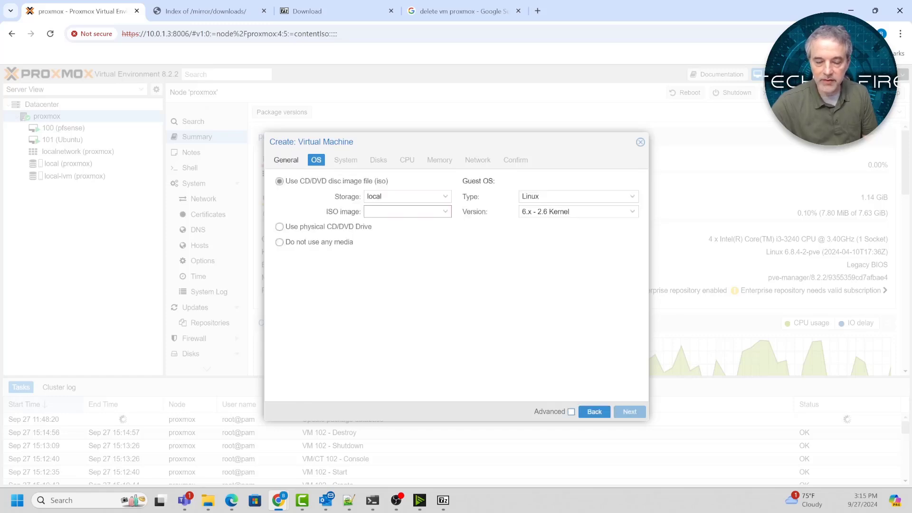
# Set the guest OS type to Other and choose pfSense-CE-2.7.2-RELEASE-amd64.iso from local storage as the installation image.
pyautogui.click(632, 197)
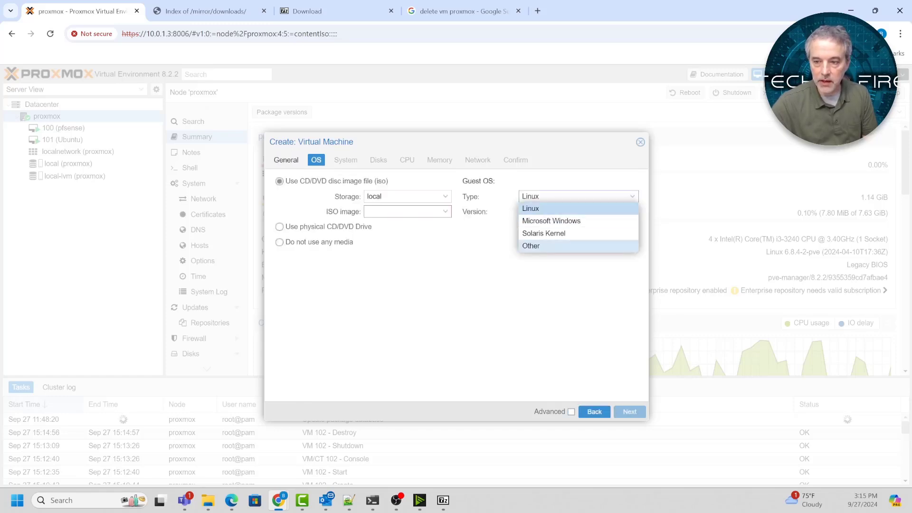
pyautogui.click(579, 246)
pyautogui.click(633, 211)
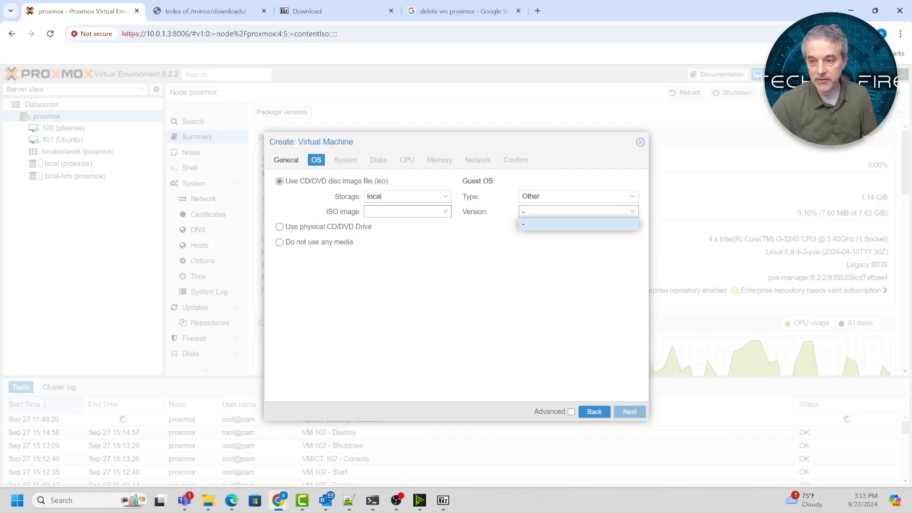
pyautogui.click(523, 271)
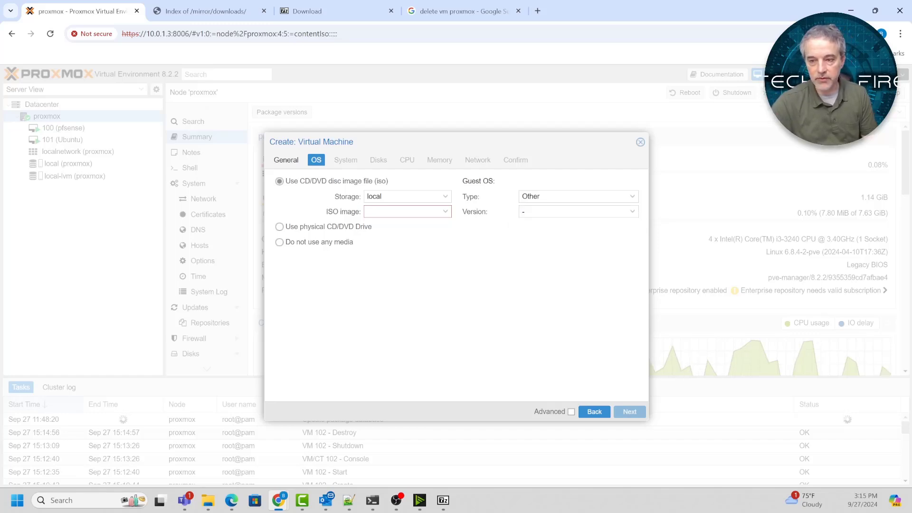
pyautogui.click(428, 211)
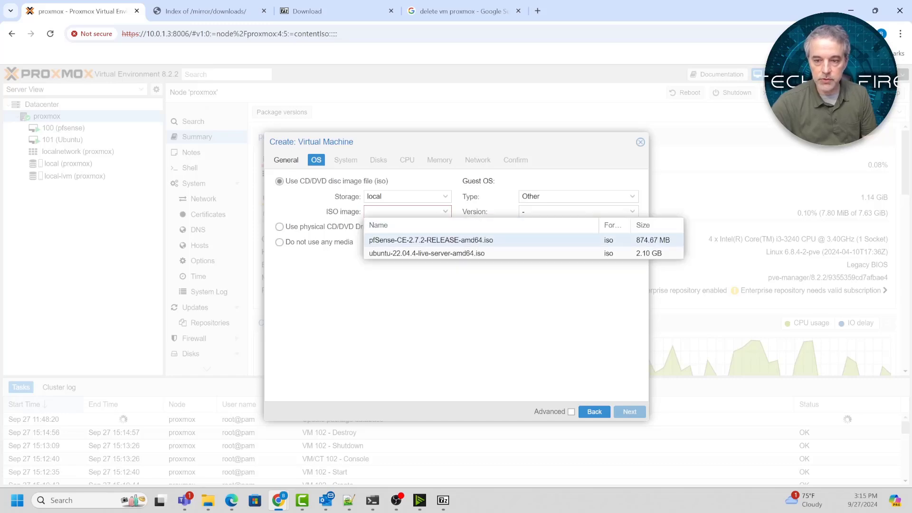
pyautogui.click(431, 240)
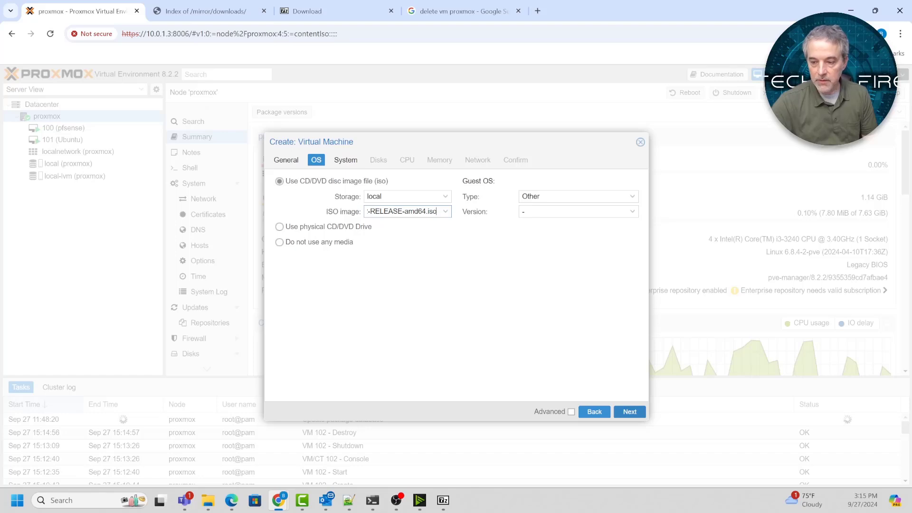
pyautogui.click(629, 412)
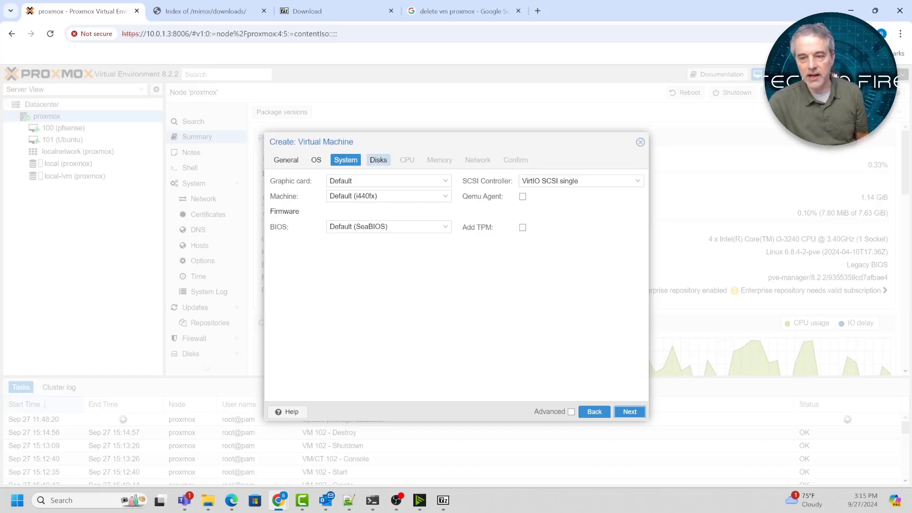
# Keep the default system settings and accept the 32 GiB IDE disk on local-lvm.
pyautogui.click(378, 159)
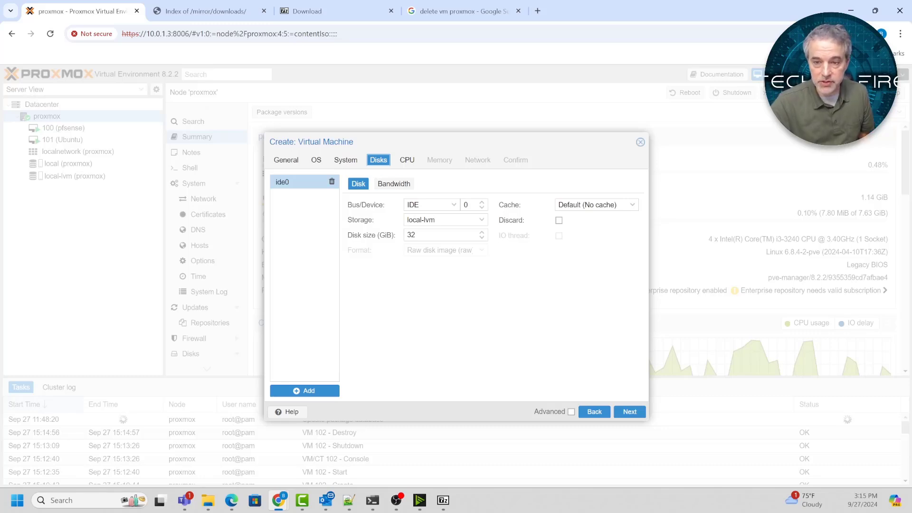
pyautogui.moveTo(417, 236); pyautogui.dragTo(405, 236)
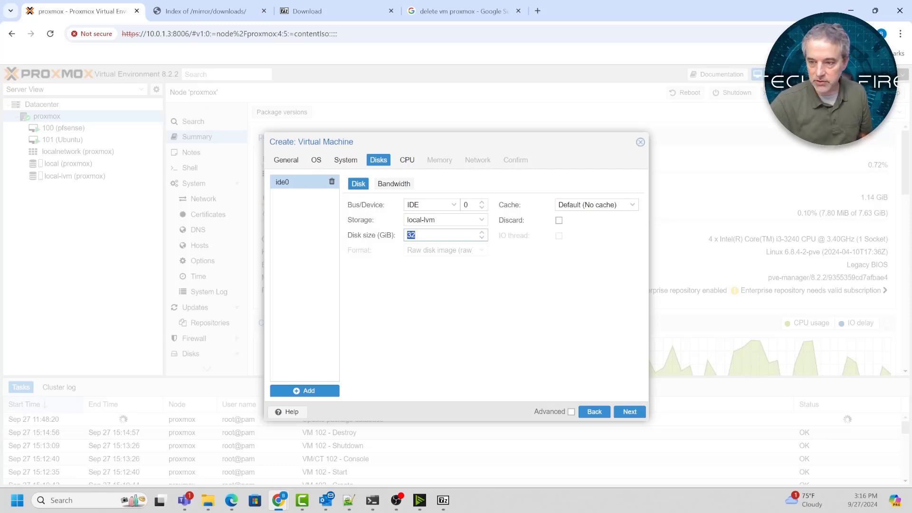
pyautogui.click(630, 412)
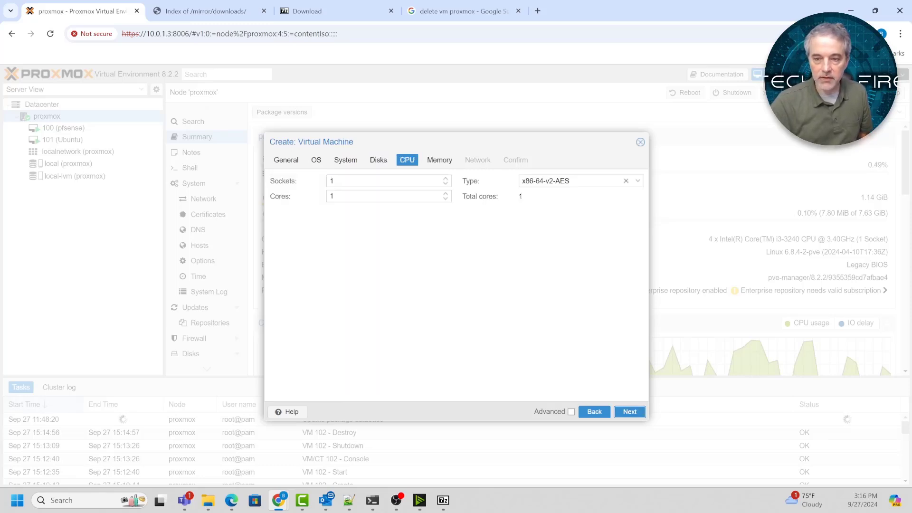
# Give the virtual machine 2 CPU cores of type host and accept 2048 MiB of memory.
pyautogui.click(445, 193)
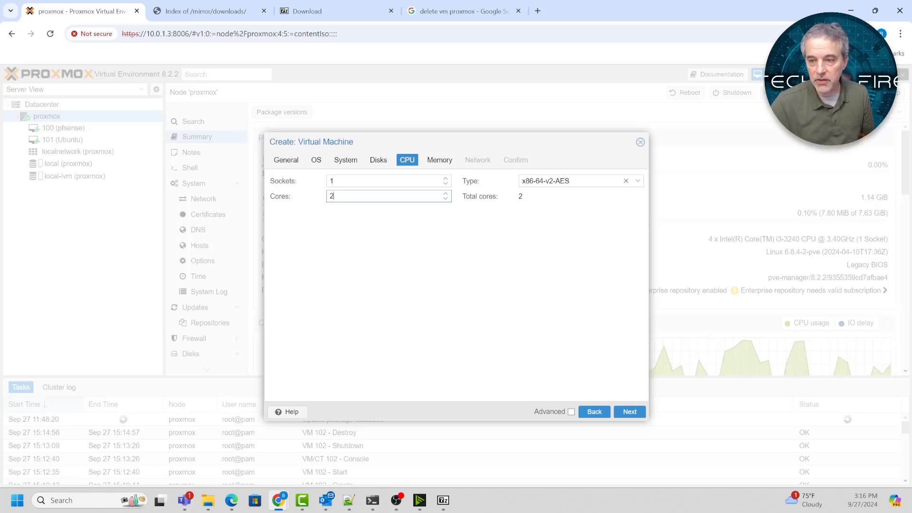
pyautogui.click(638, 181)
pyautogui.scroll(-15, 627, 252)
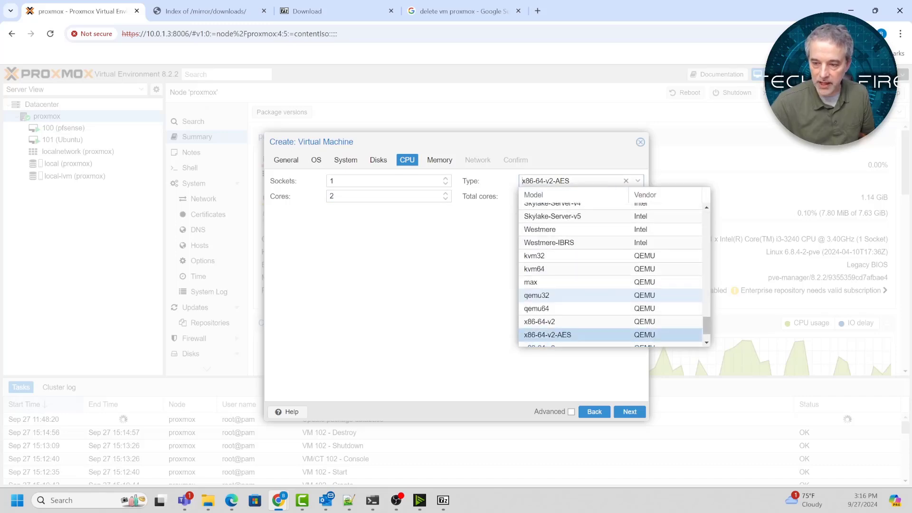
pyautogui.click(570, 340)
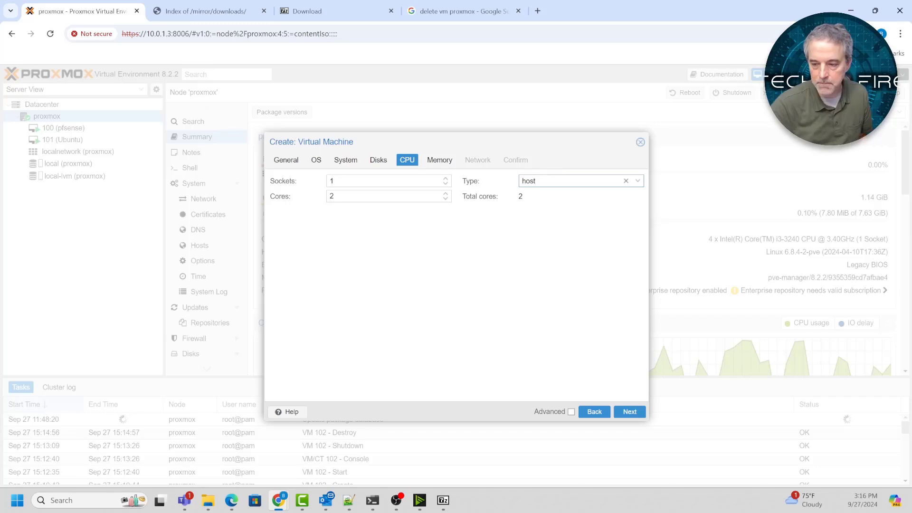
pyautogui.click(629, 412)
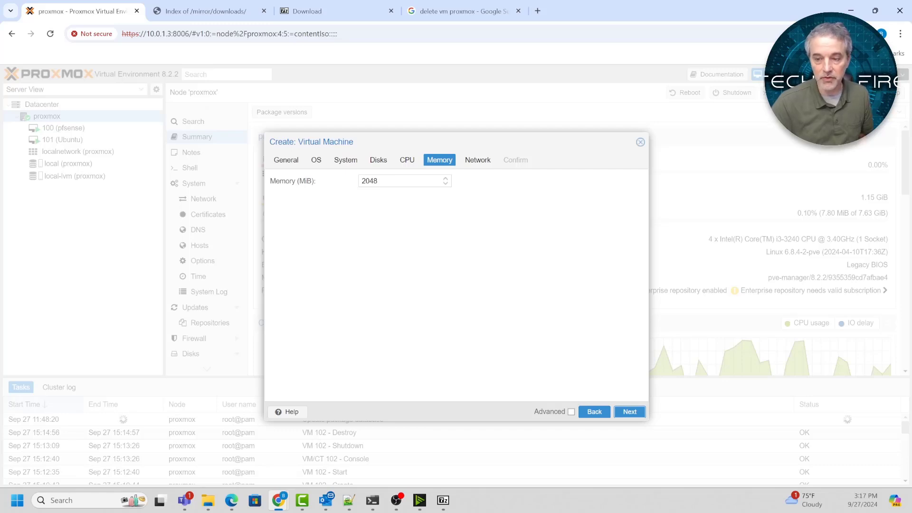
pyautogui.press('Return')
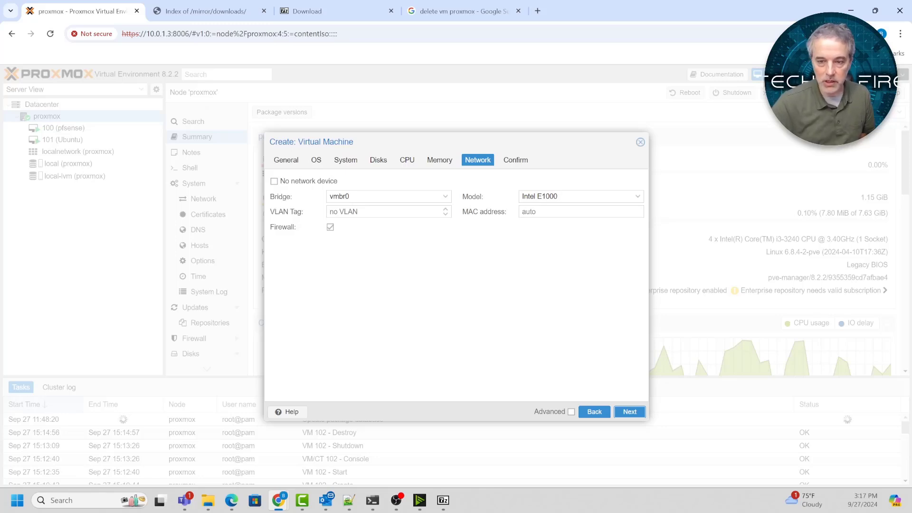
# Set the network device to bridge vmbr0, VirtIO (paravirtualized) model and VLAN tag 100, disable its firewall, and finish creating the virtual machine.
pyautogui.click(445, 196)
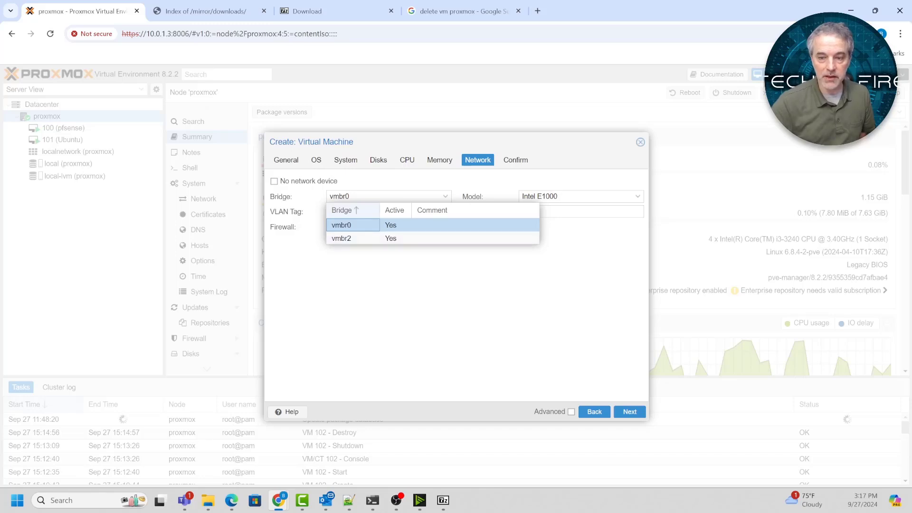
pyautogui.click(390, 225)
pyautogui.click(637, 196)
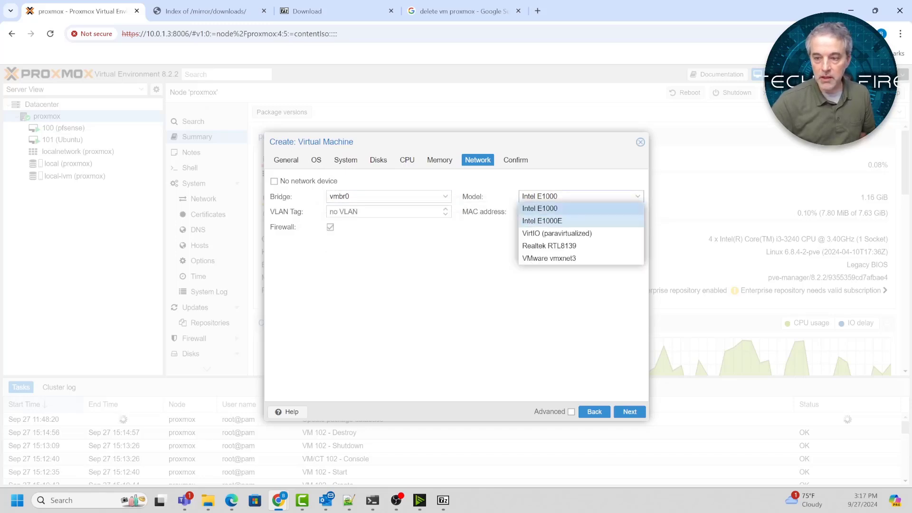
pyautogui.click(557, 233)
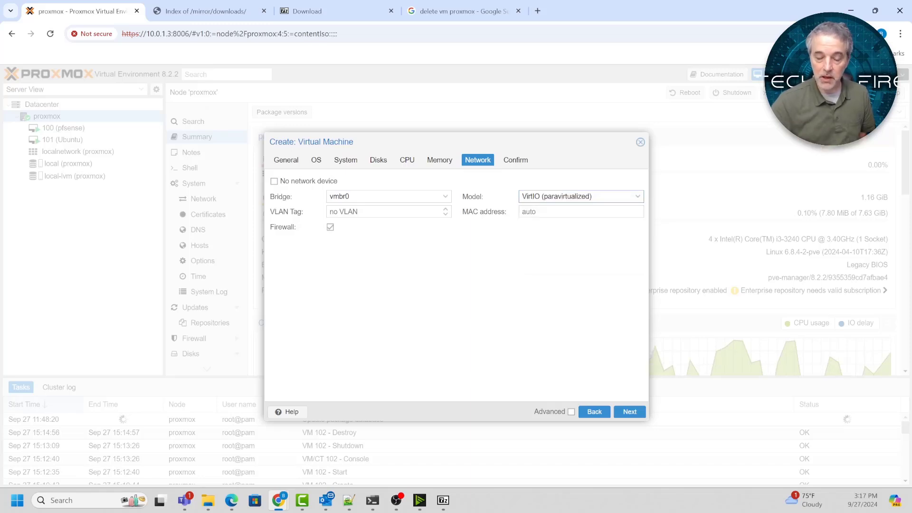
pyautogui.click(380, 212)
pyautogui.write('100')
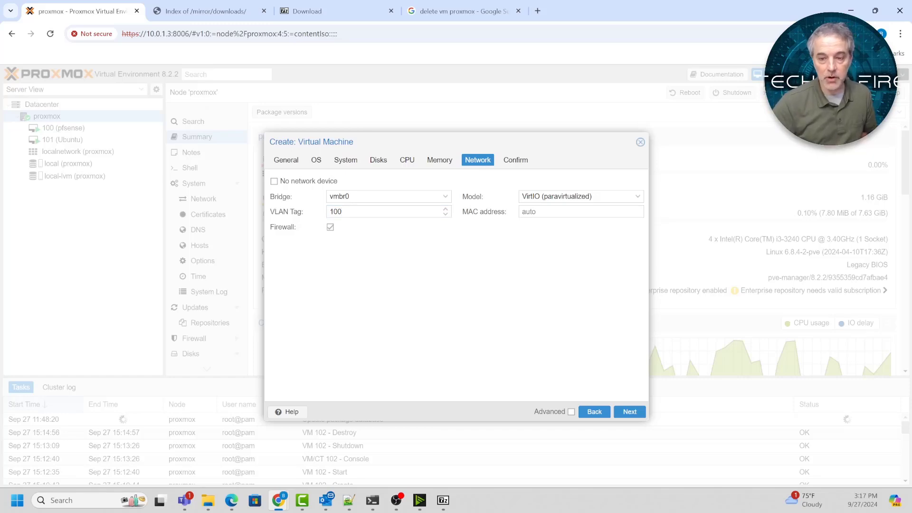
pyautogui.click(330, 227)
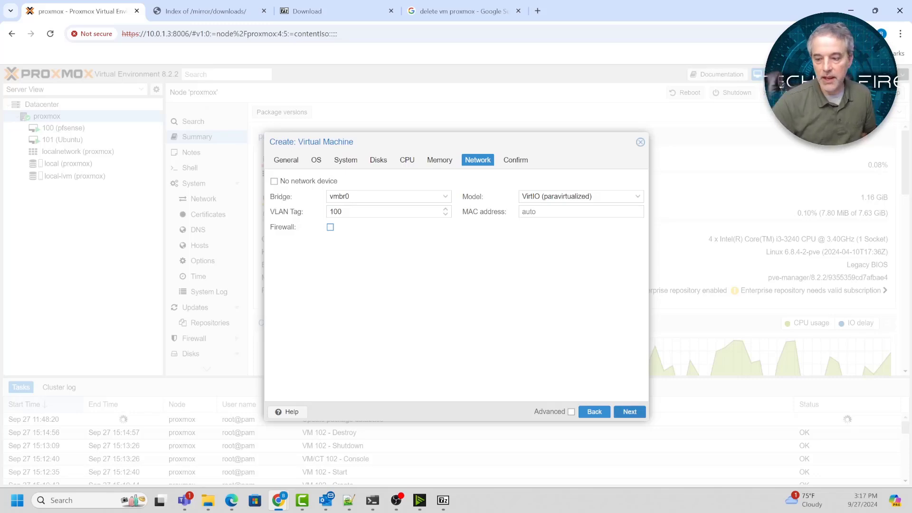
pyautogui.click(630, 413)
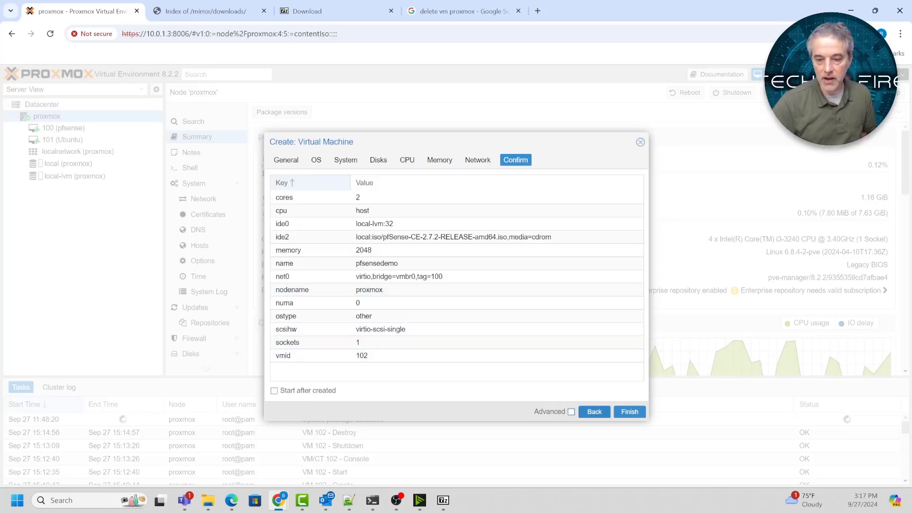
pyautogui.click(630, 412)
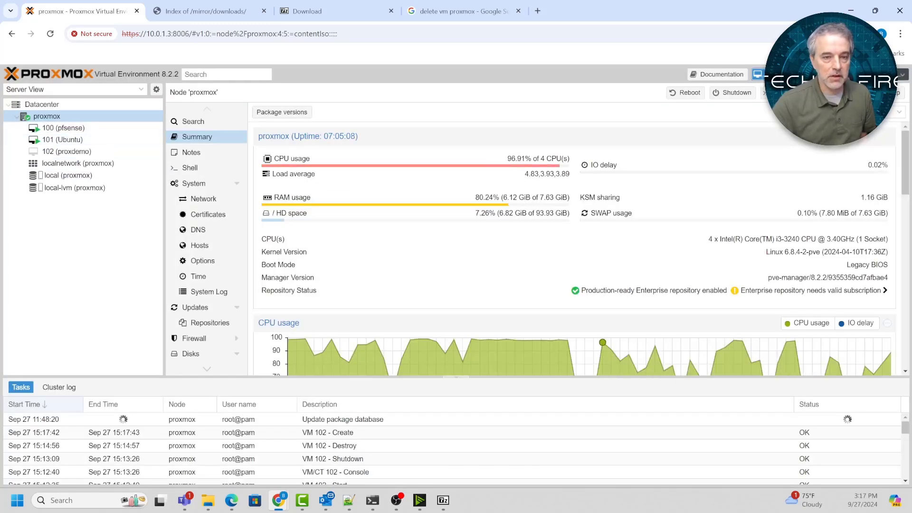
# Add a second network device to pfsensedemo on bridge vmbr2 with the VirtIO (paravirtualized) model and its firewall disabled.
pyautogui.click(67, 152)
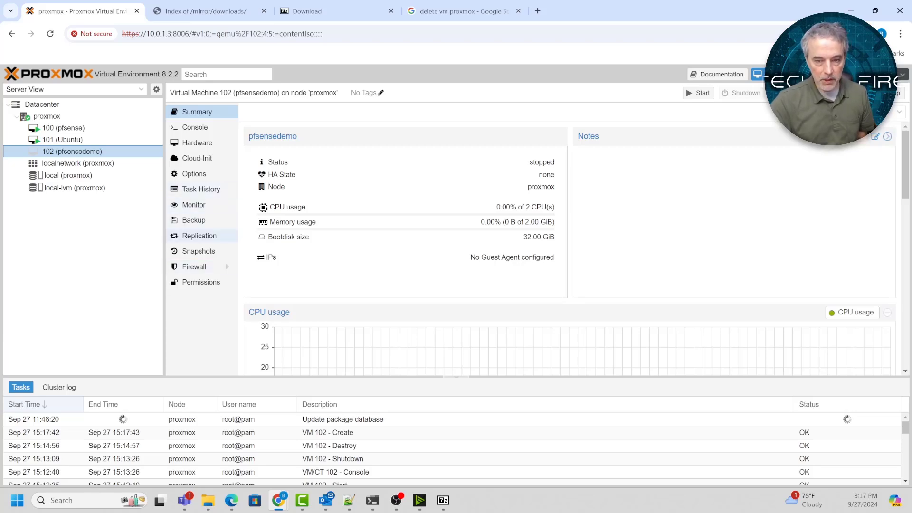
pyautogui.click(200, 142)
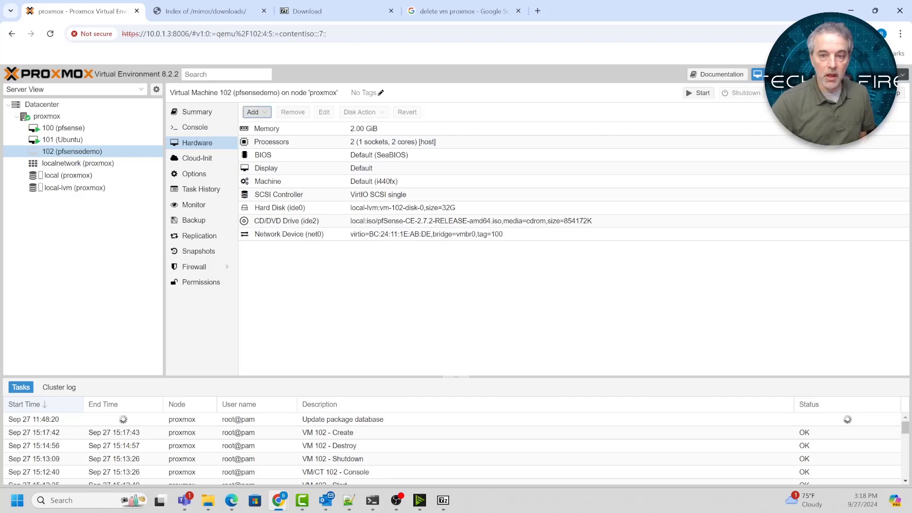
pyautogui.click(255, 112)
pyautogui.click(267, 150)
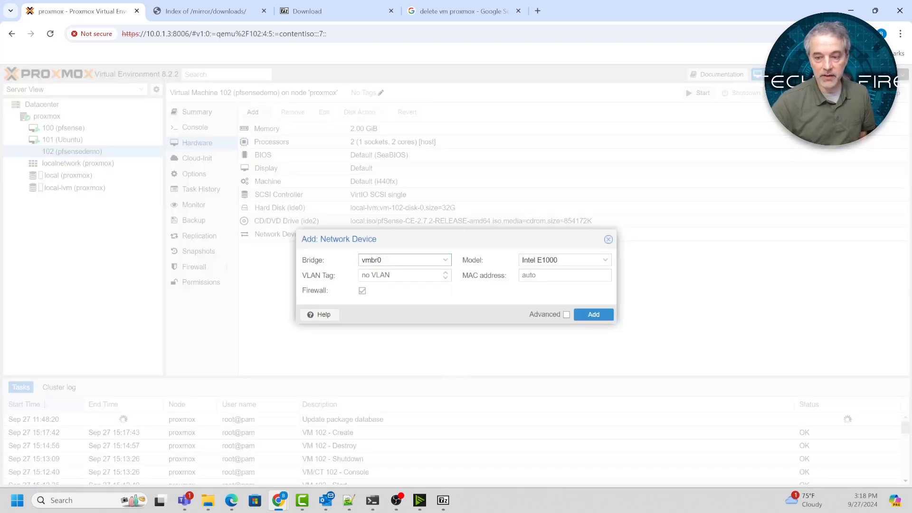
pyautogui.click(446, 260)
pyautogui.click(423, 301)
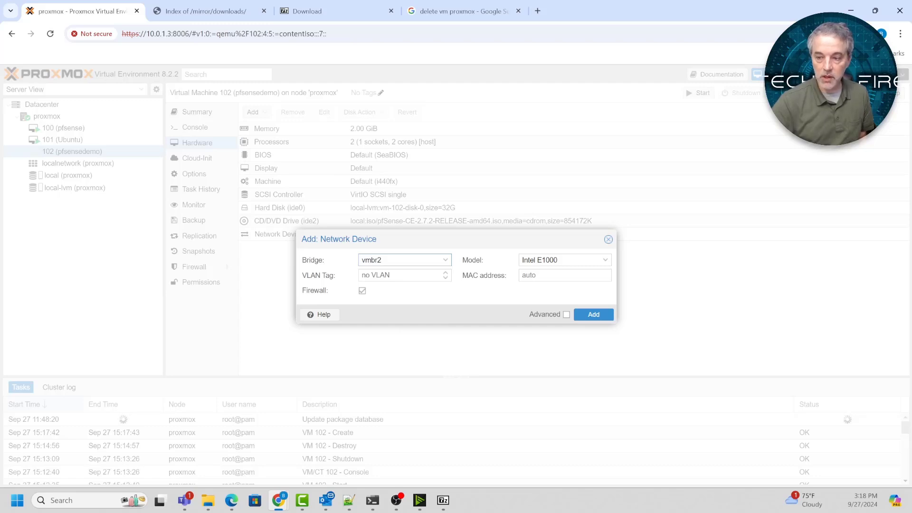
pyautogui.click(605, 260)
pyautogui.click(561, 297)
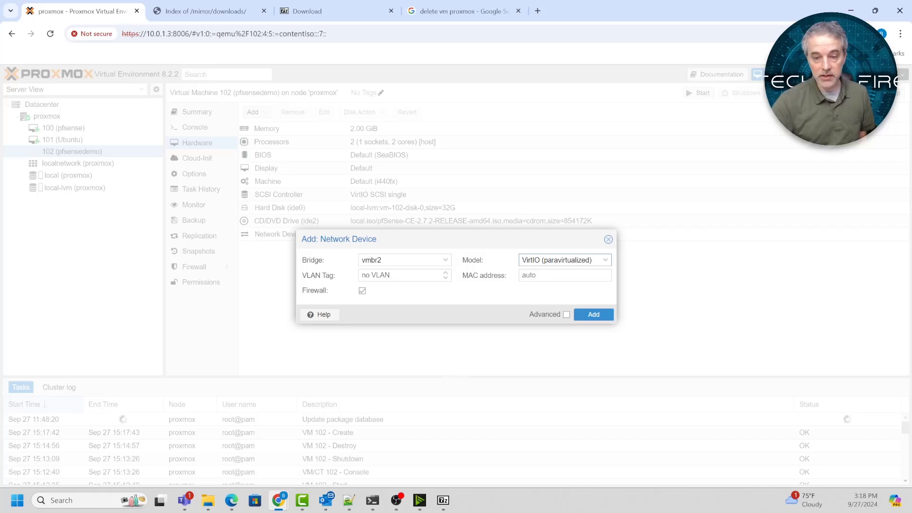
pyautogui.click(362, 291)
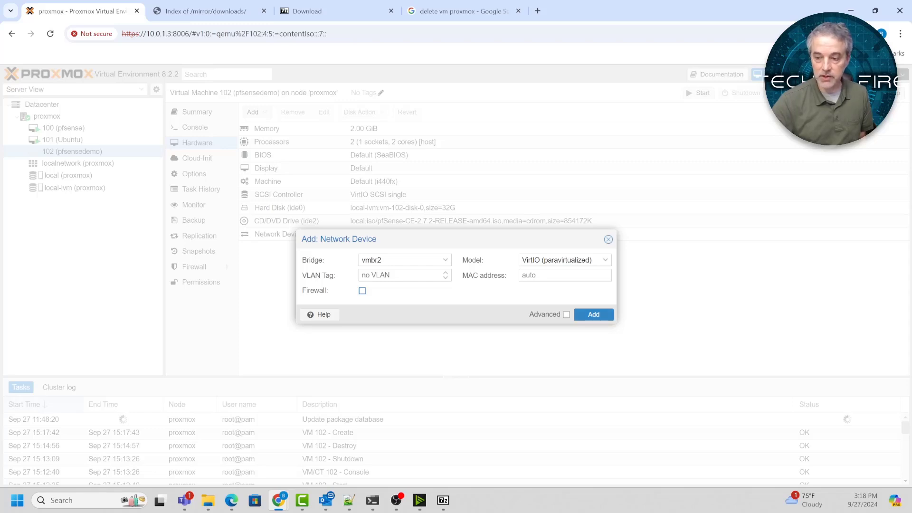
pyautogui.click(593, 315)
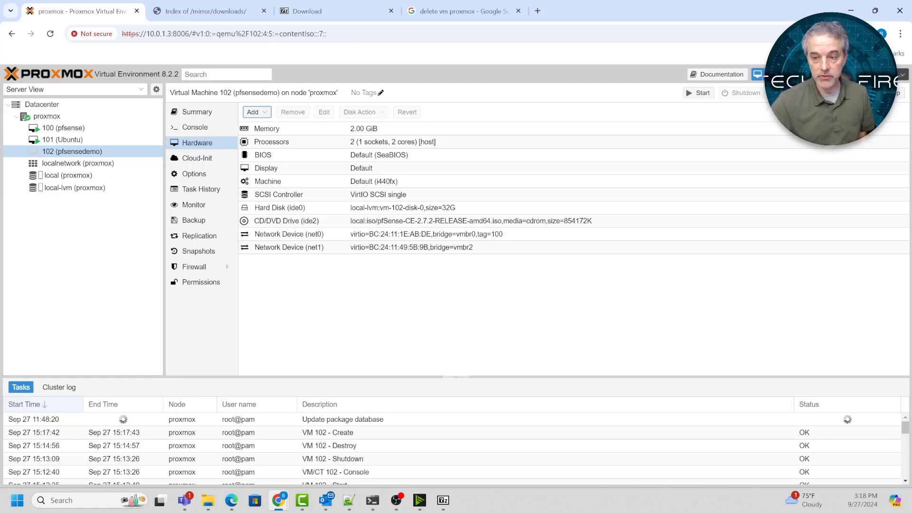
# Add a third network device on bridge vmbr0 with the VirtIO (paravirtualized) model, VLAN tag 200 and its firewall disabled.
pyautogui.click(256, 112)
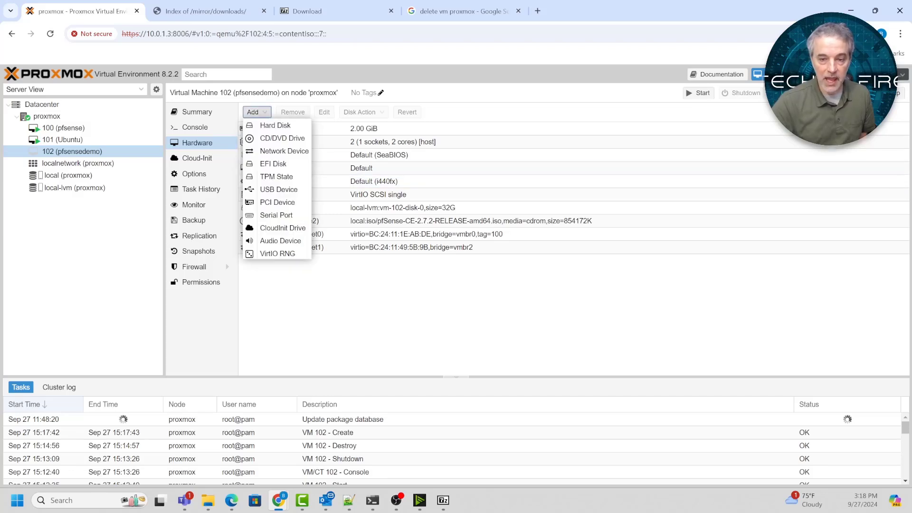
pyautogui.click(284, 151)
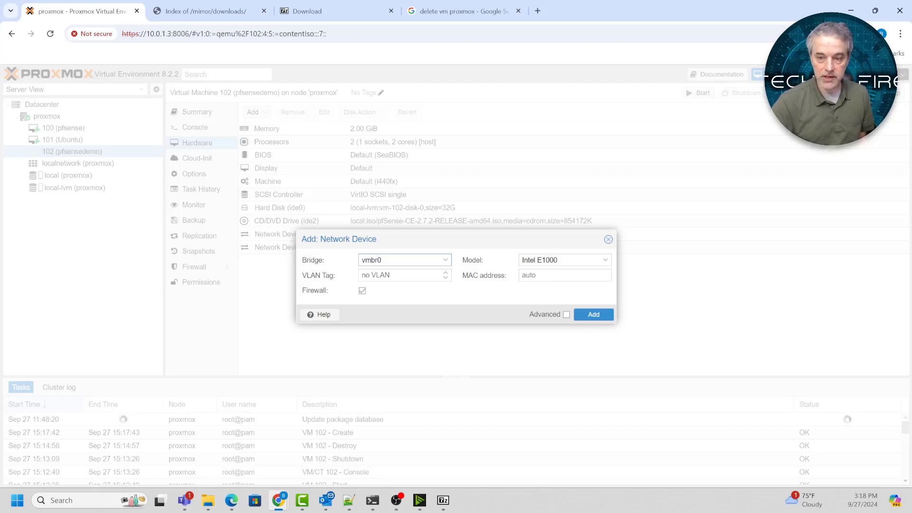
pyautogui.click(605, 260)
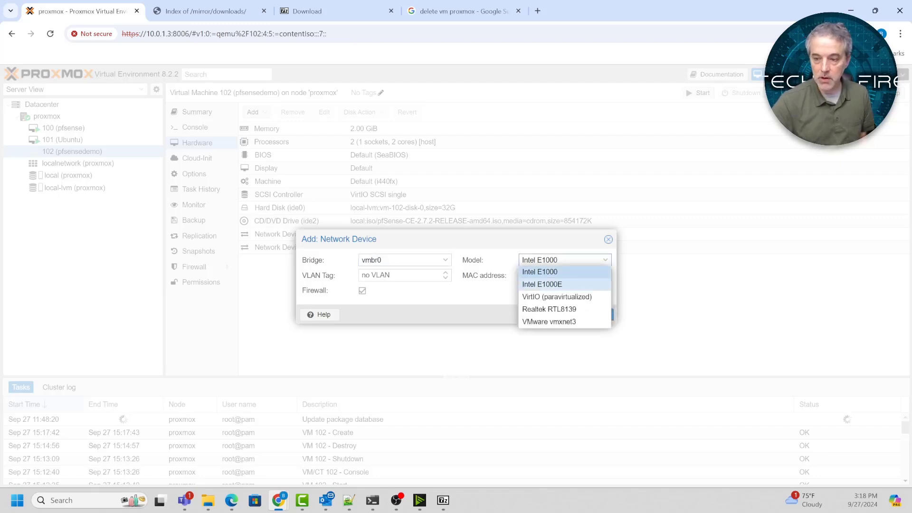
pyautogui.click(563, 297)
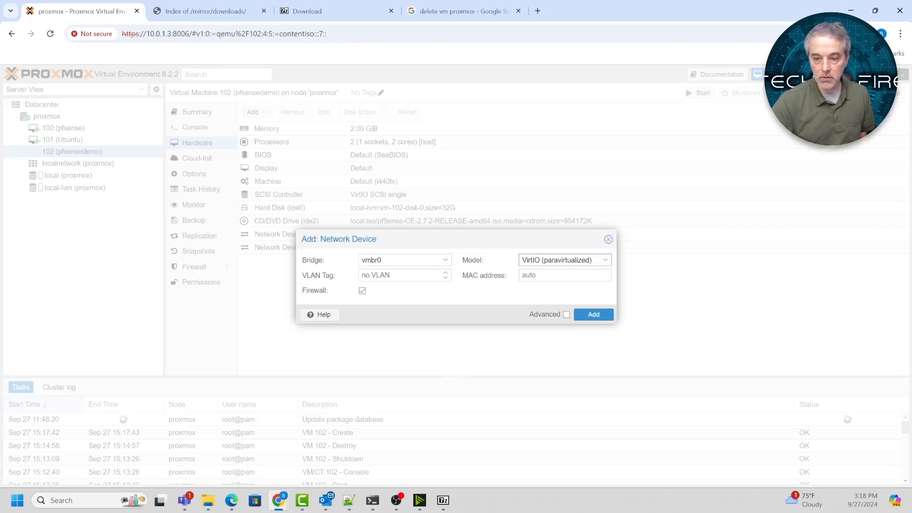
pyautogui.click(362, 276)
pyautogui.write('200')
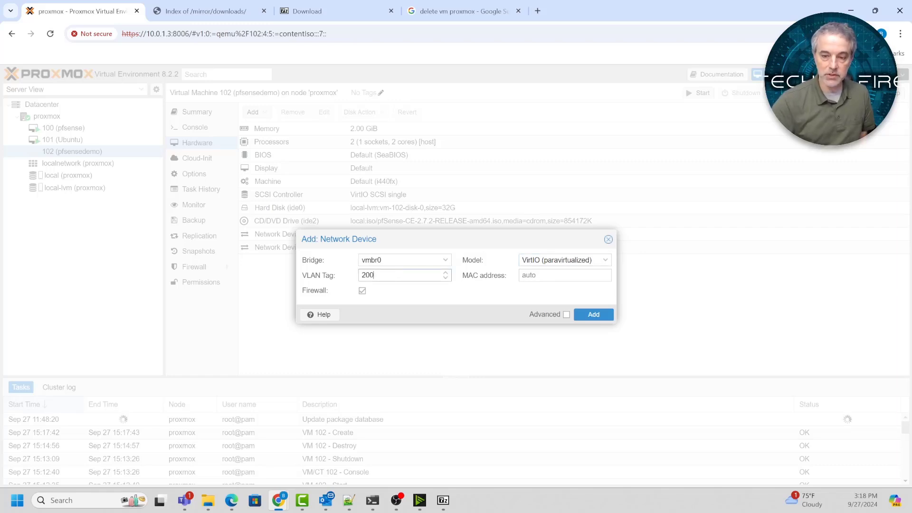
pyautogui.press('Tab')
pyautogui.press('space')
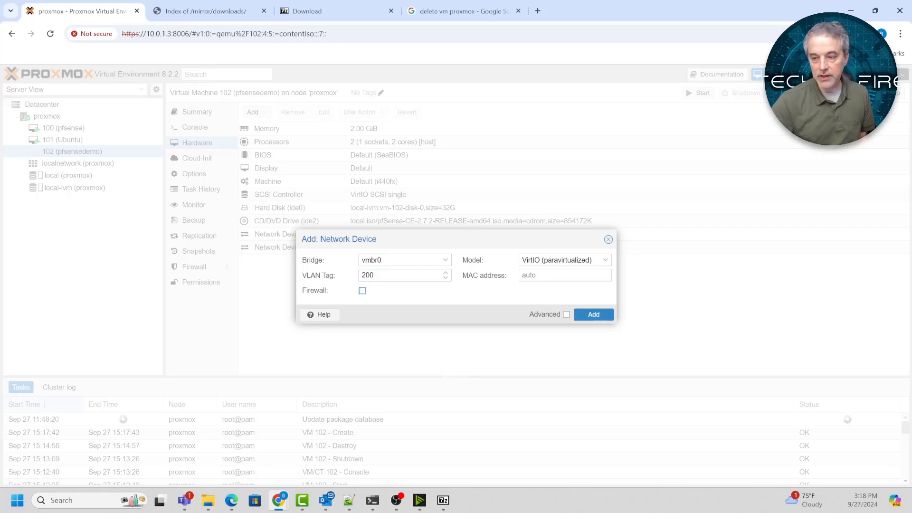
pyautogui.click(593, 314)
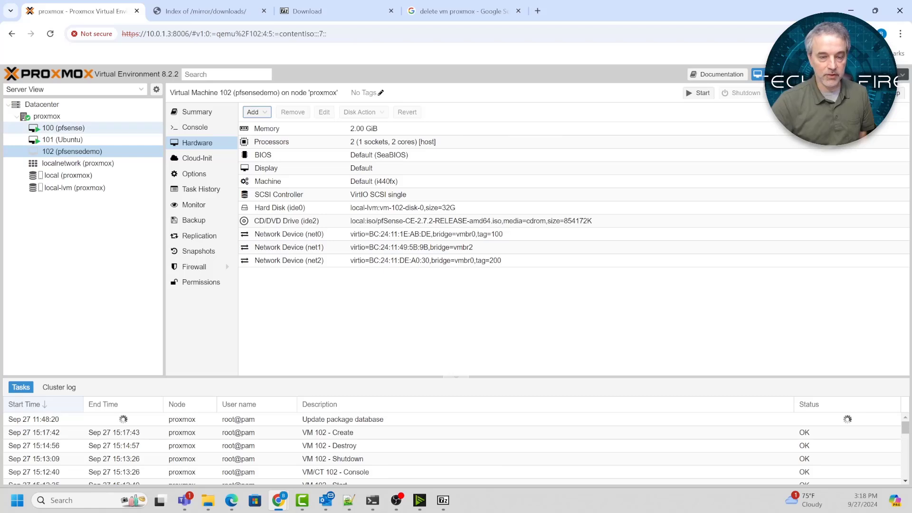
# Review the hardware of the existing pfsense virtual machine for comparison, and start pfsensedemo with its console open.
pyautogui.click(64, 128)
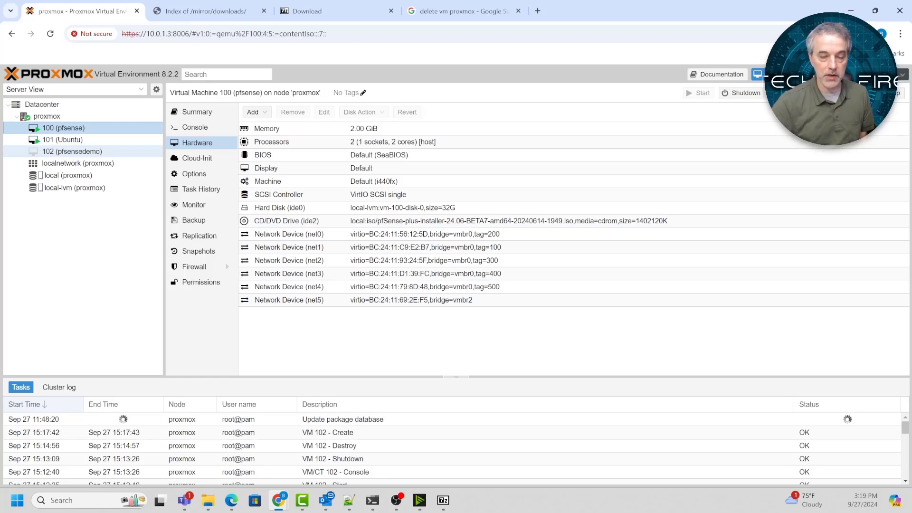
pyautogui.click(71, 151)
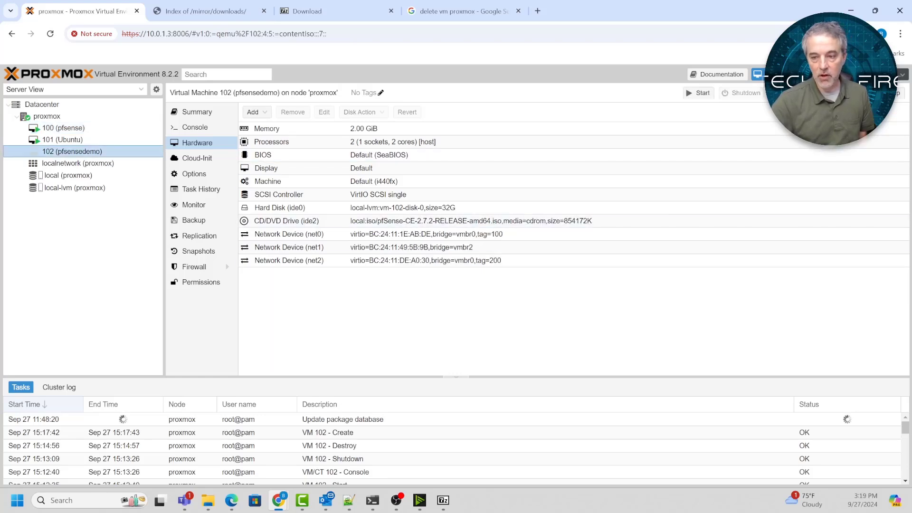
pyautogui.click(698, 93)
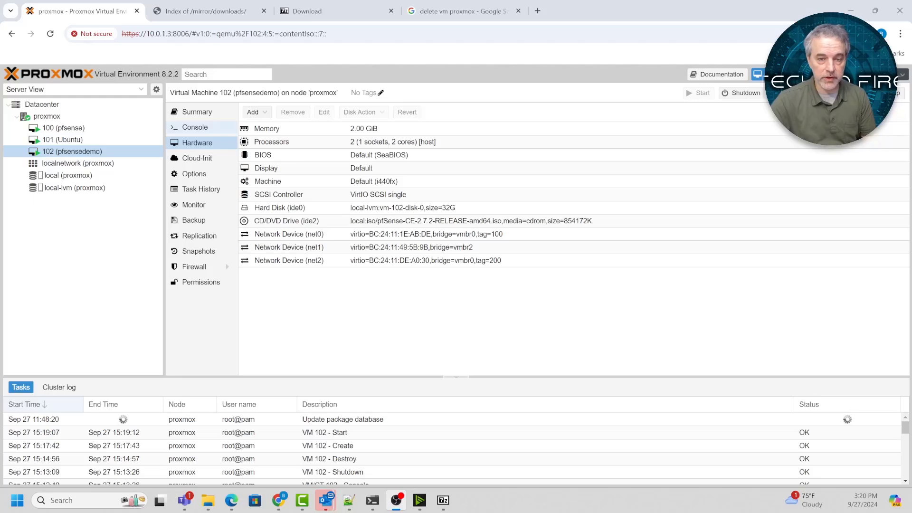
pyautogui.click(192, 127)
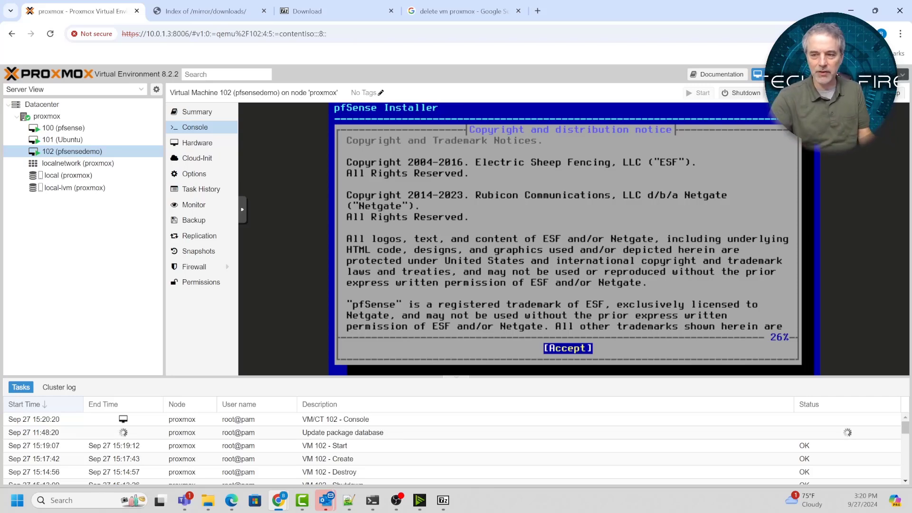
# Accept the copyright notice and install pfSense with Auto (ZFS) partitioning as a stripe pool on disk ada0, confirming the disk's erasure.
pyautogui.press('Return')
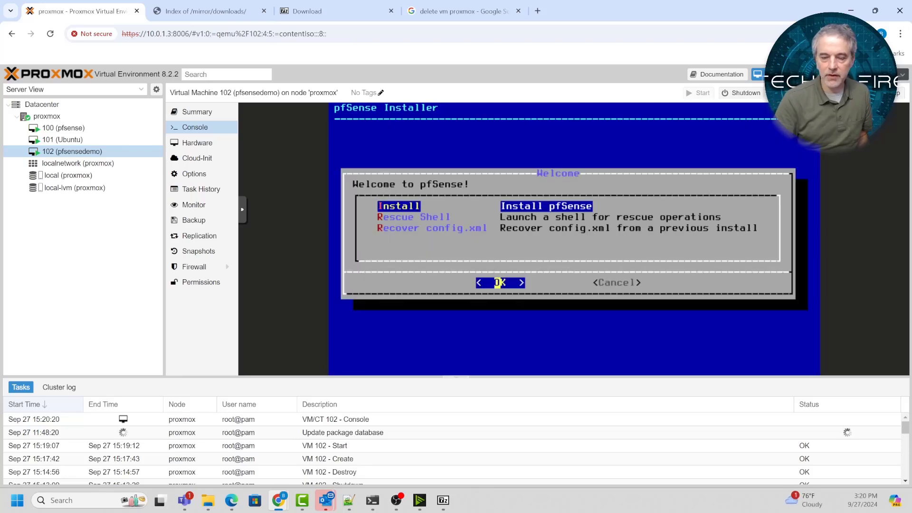
pyautogui.press('Return')
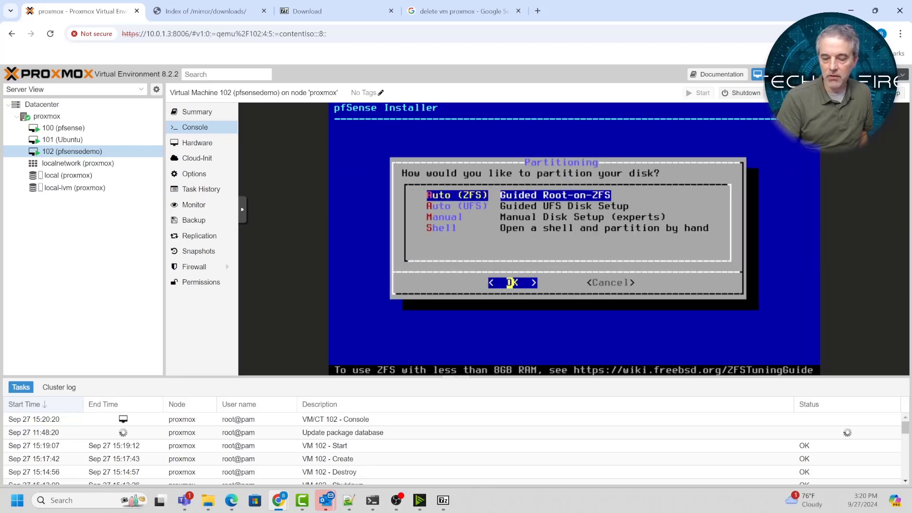
pyautogui.press('Return')
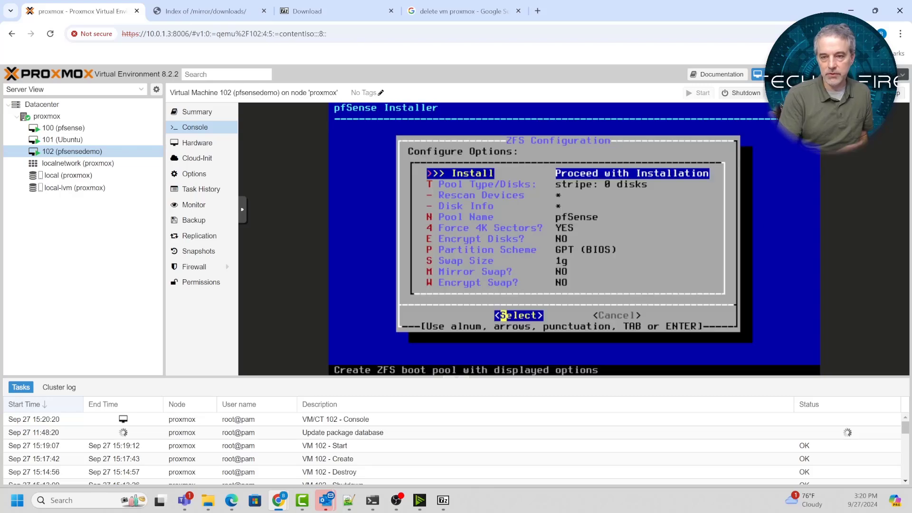
pyautogui.press('Return')
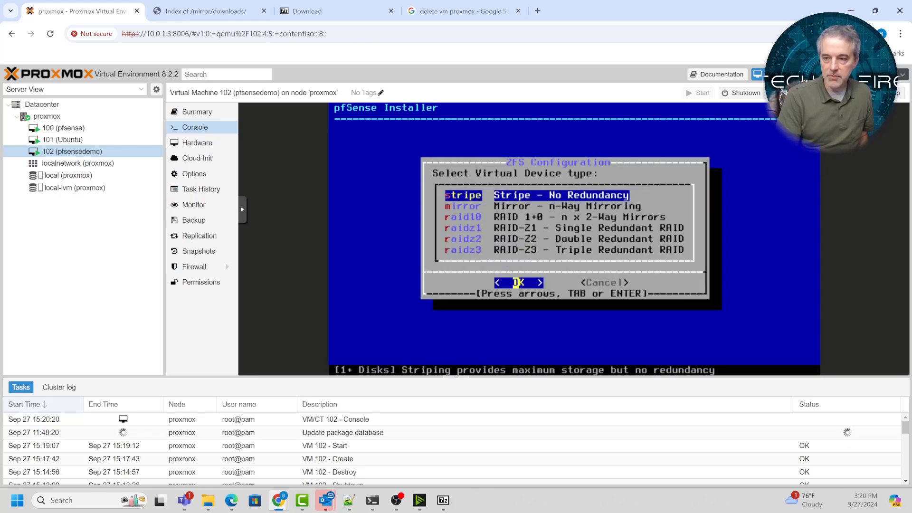
pyautogui.press('Return')
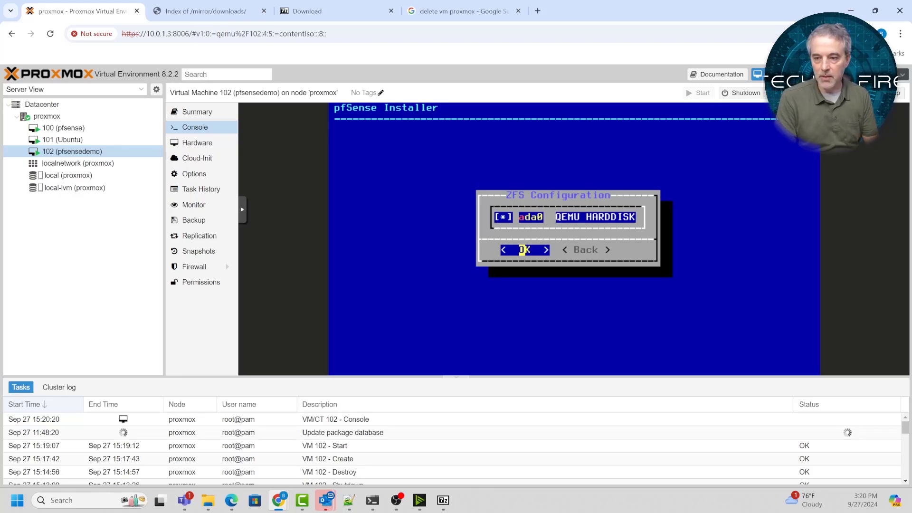
pyautogui.press('Return')
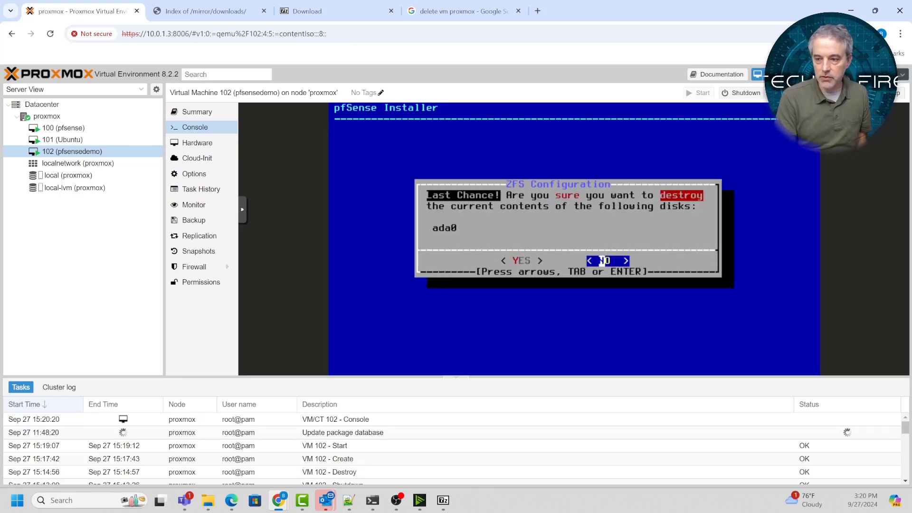
pyautogui.press('Left')
pyautogui.press('Return')
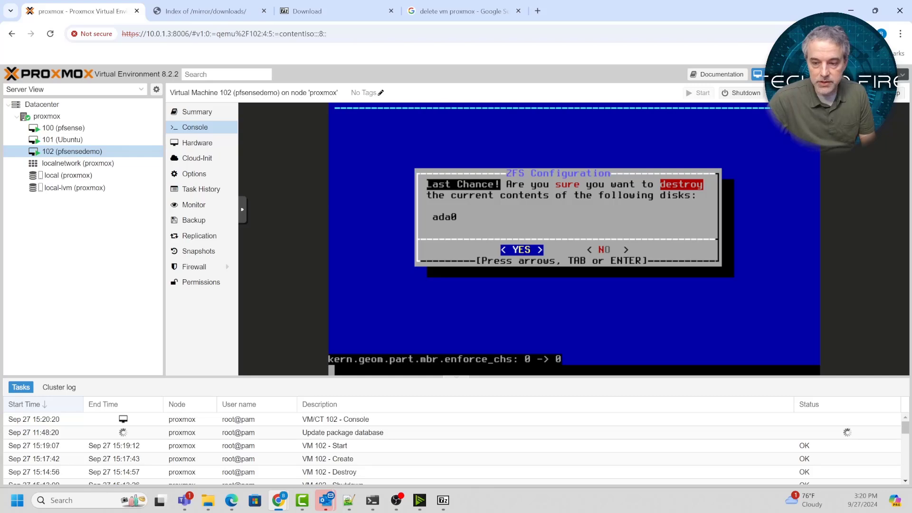
pyautogui.press('Return')
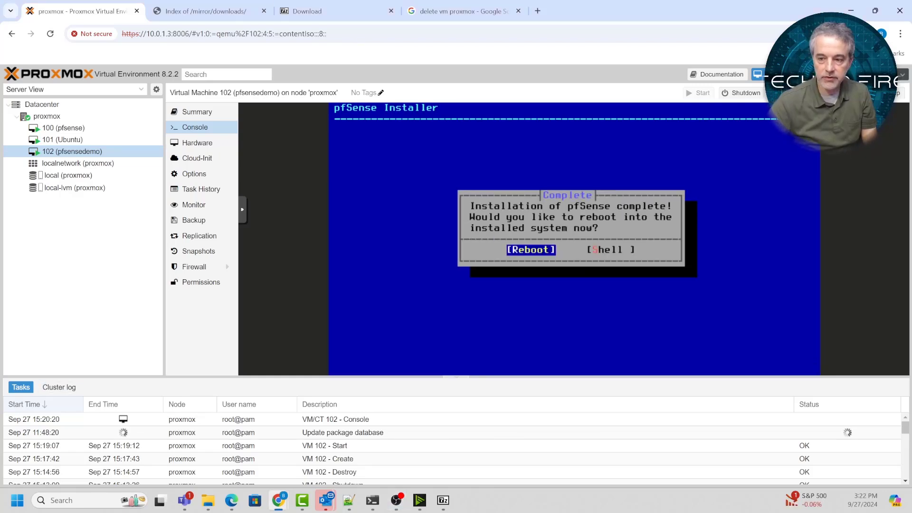
# Reboot into the installed pfSense system and open the pfsensedemo hardware list to check its network devices.
pyautogui.press('Return')
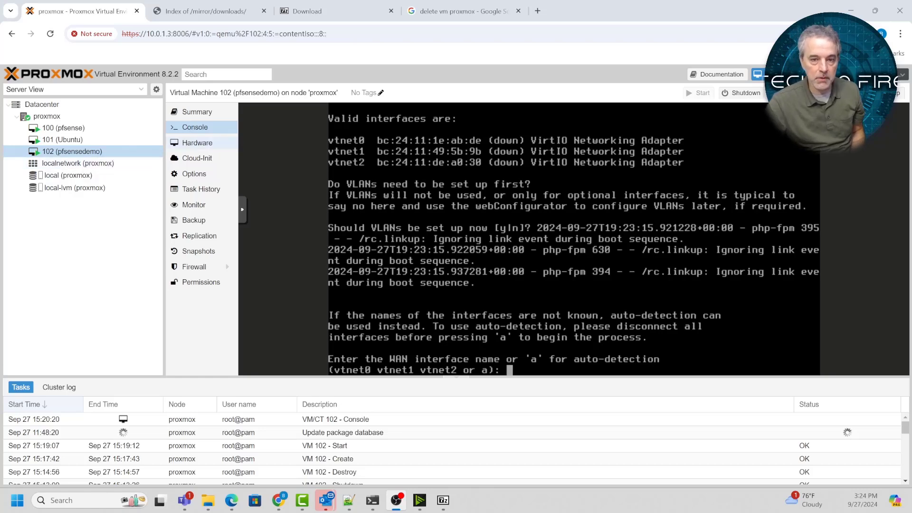
pyautogui.click(197, 142)
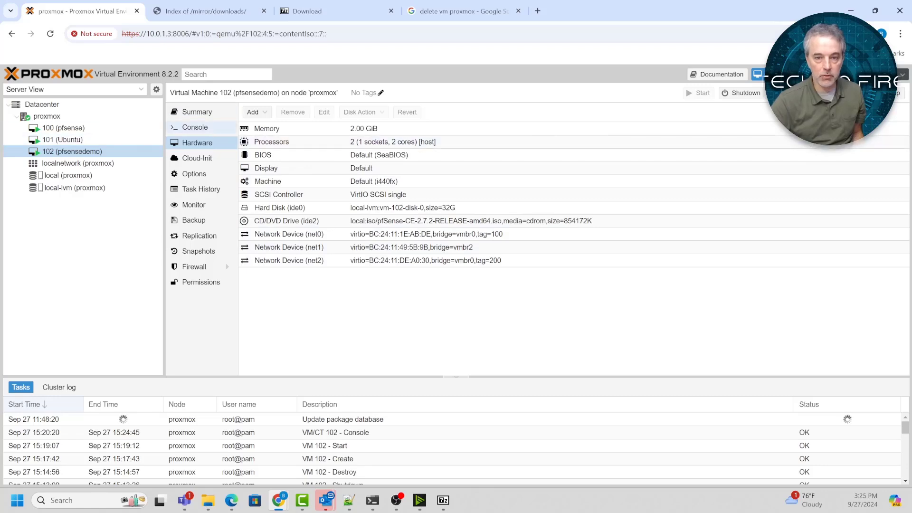
pyautogui.click(194, 127)
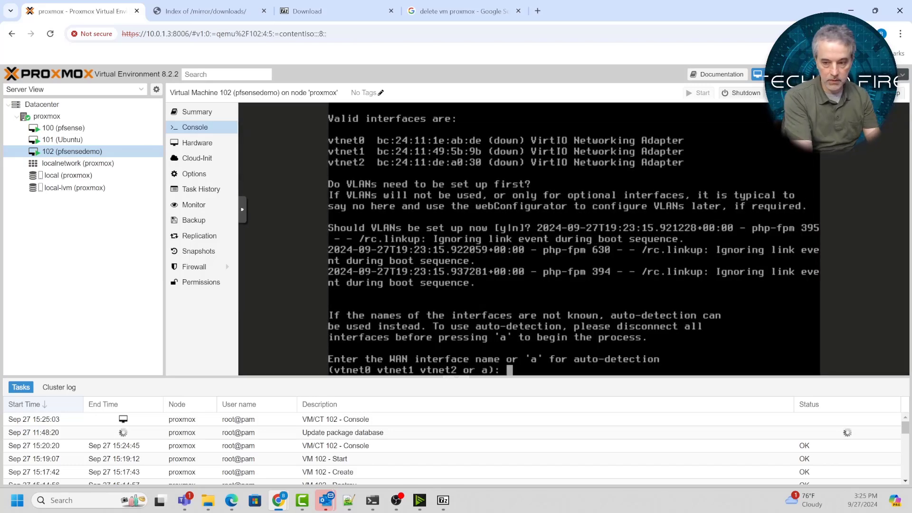
pyautogui.write('vtnet')
pyautogui.press('BackSpace')
pyautogui.press('BackSpace')
pyautogui.press('BackSpace')
pyautogui.press('BackSpace')
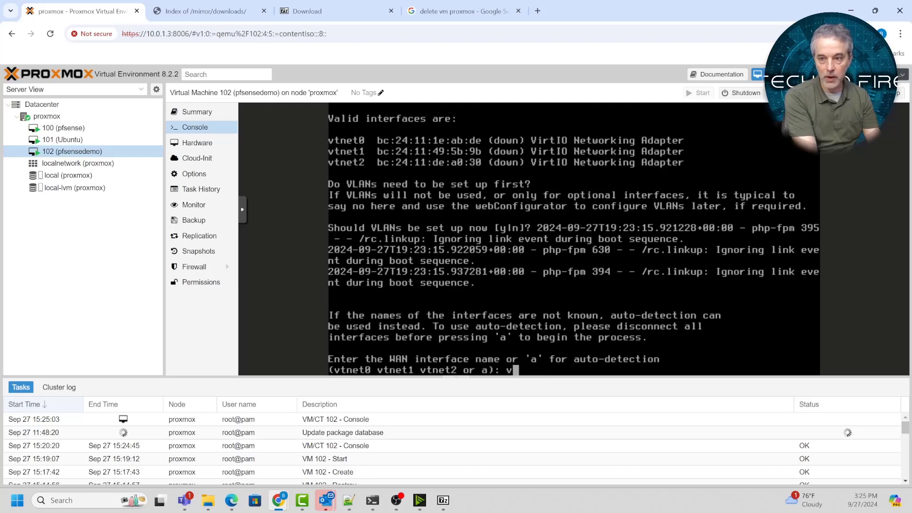
pyautogui.press('BackSpace')
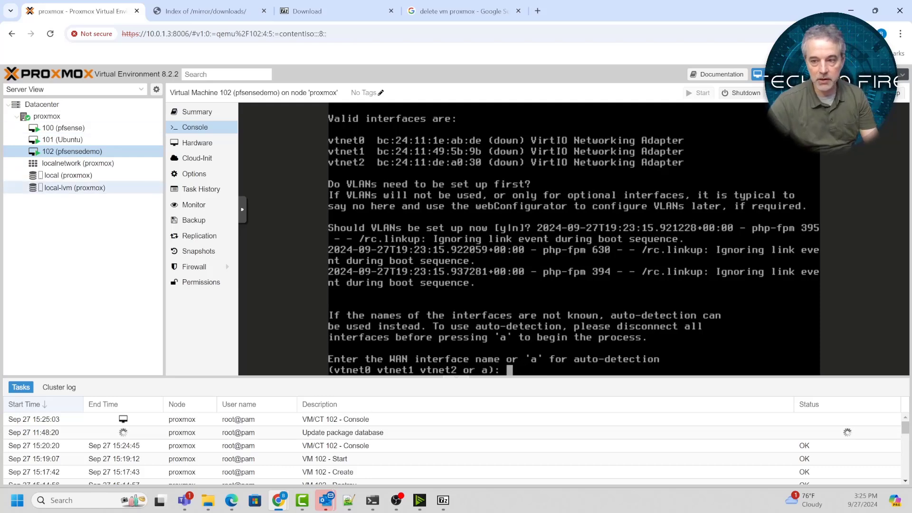
# Check the network devices of pfsensedemo in its hardware list and assign vtnet1 as the WAN interface in its console.
pyautogui.click(221, 142)
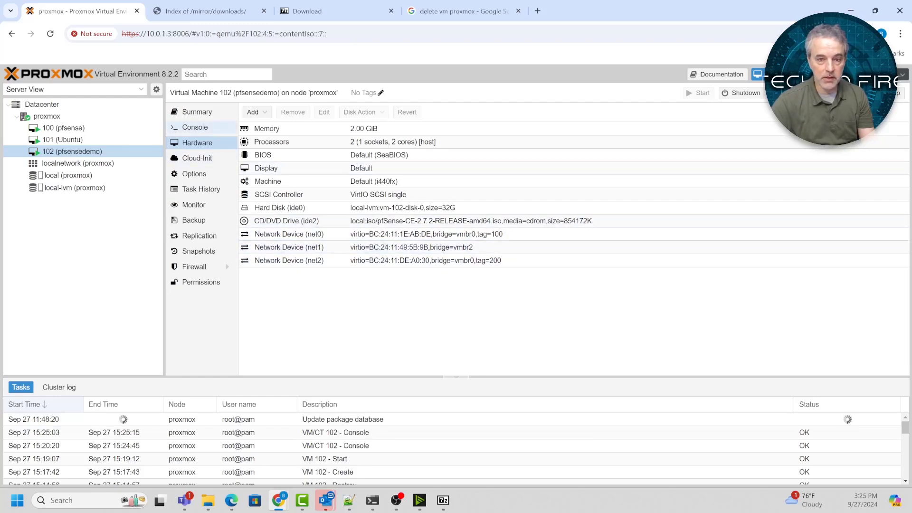
pyautogui.click(220, 127)
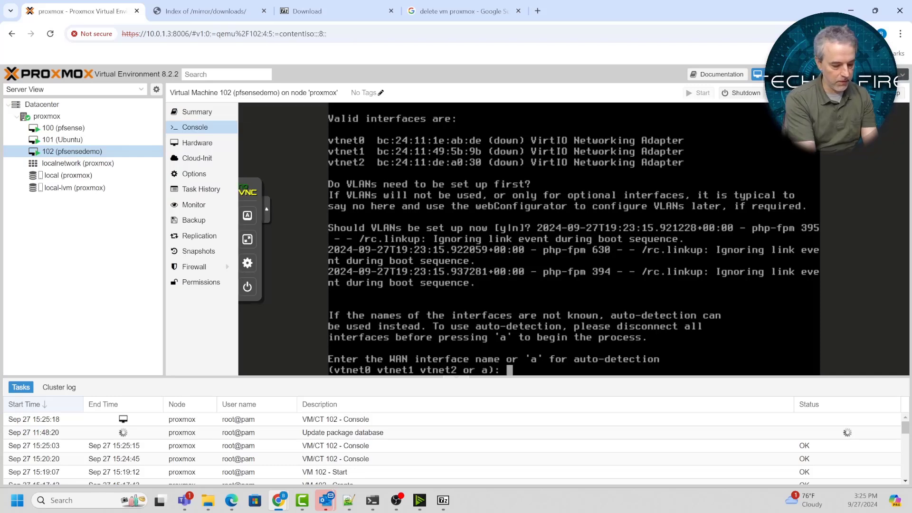
pyautogui.write('vtnet')
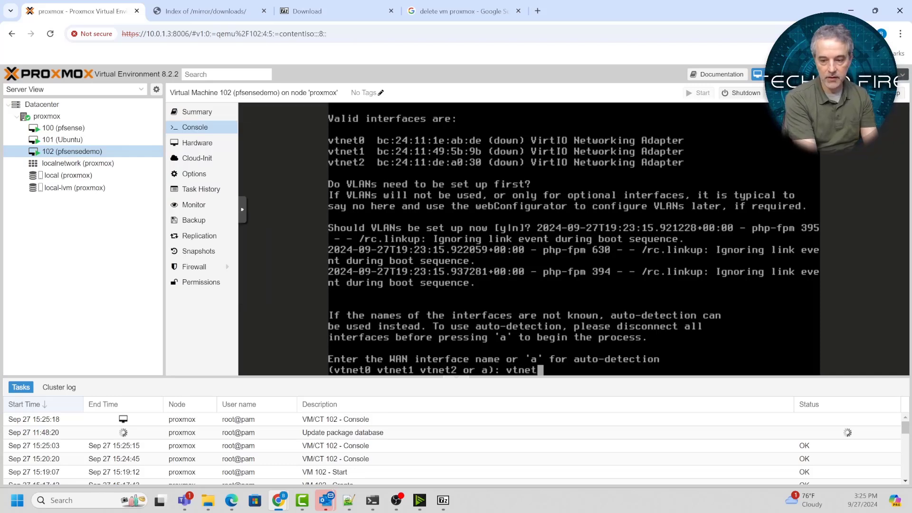
pyautogui.write('2')
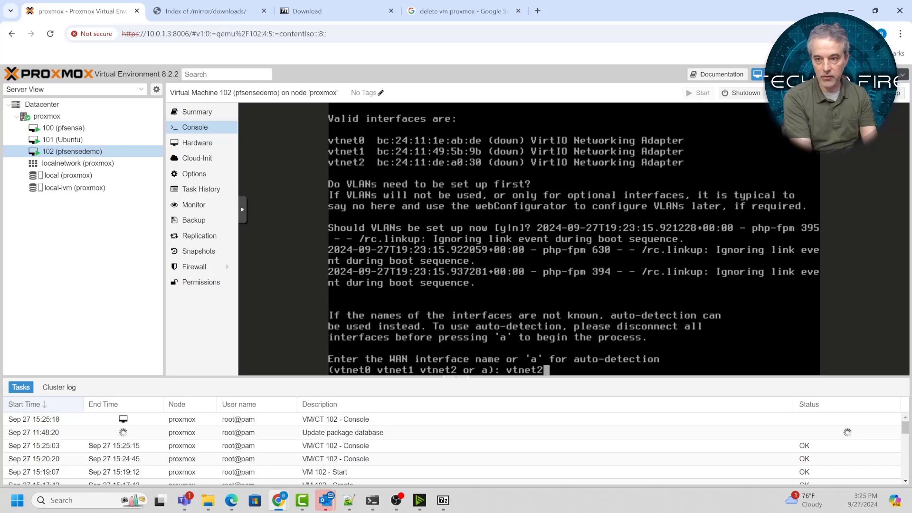
pyautogui.press('BackSpace')
pyautogui.write('1')
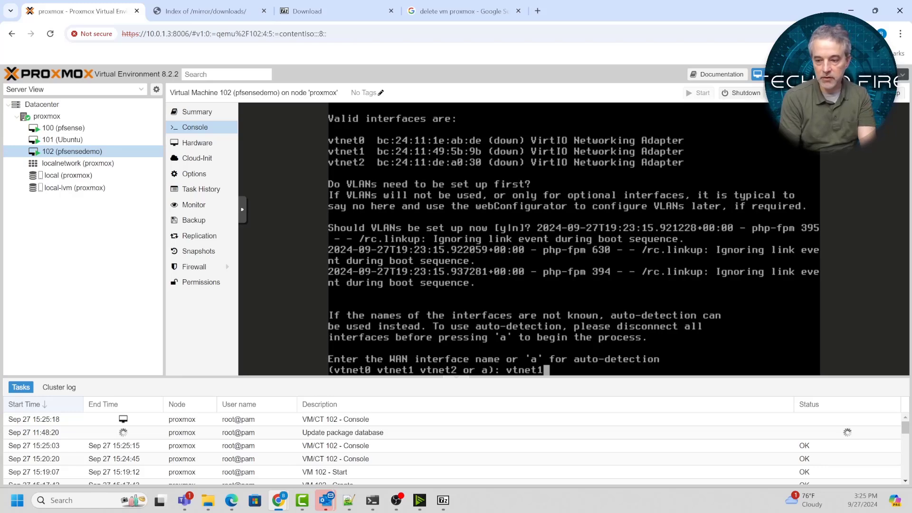
pyautogui.press('Return')
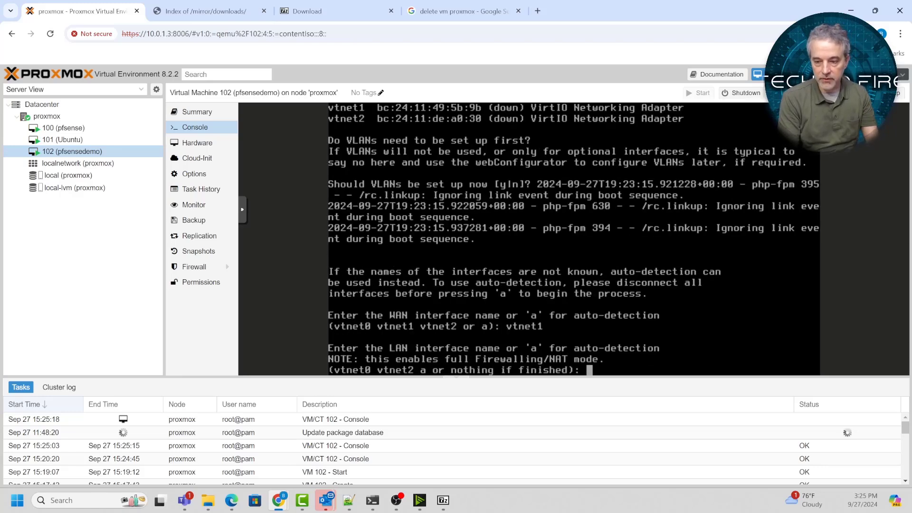
# Assign vtnet0 as the LAN interface and vtnet2 as the Optional 1 interface, and confirm the assignments.
pyautogui.write('vtnet')
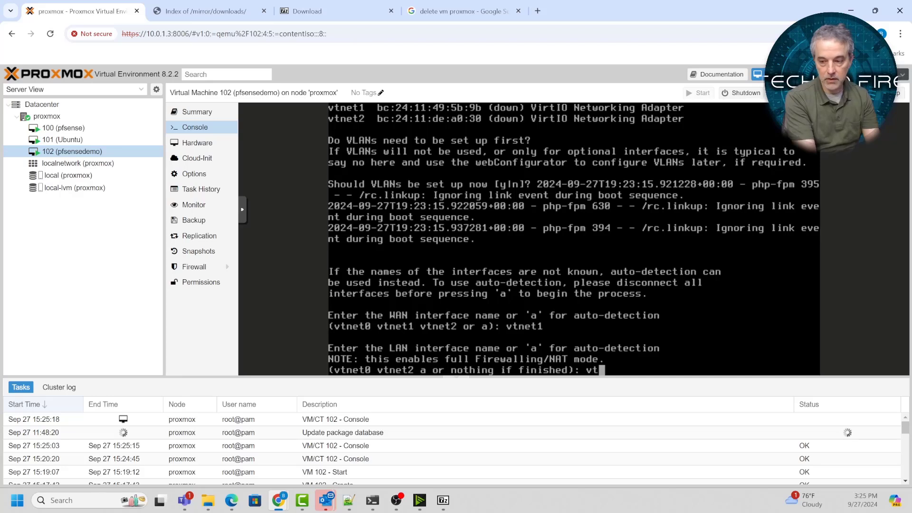
pyautogui.write('0')
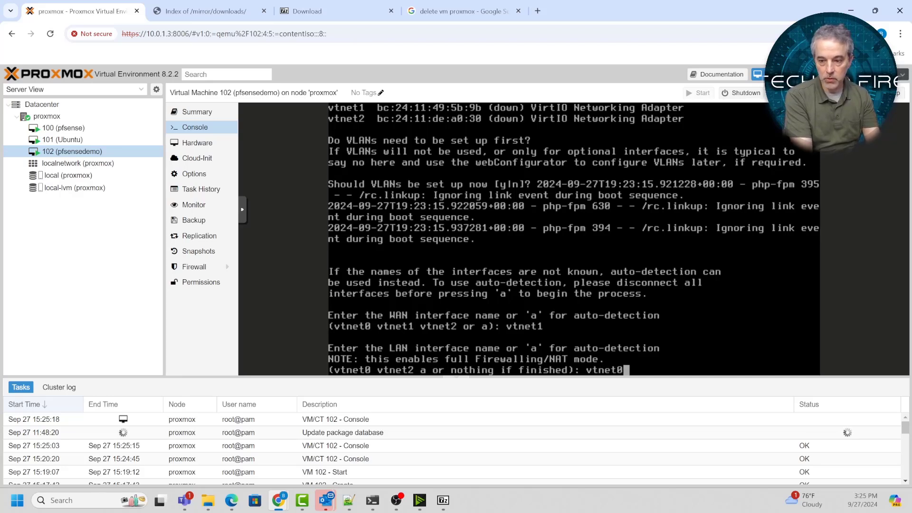
pyautogui.press('Return')
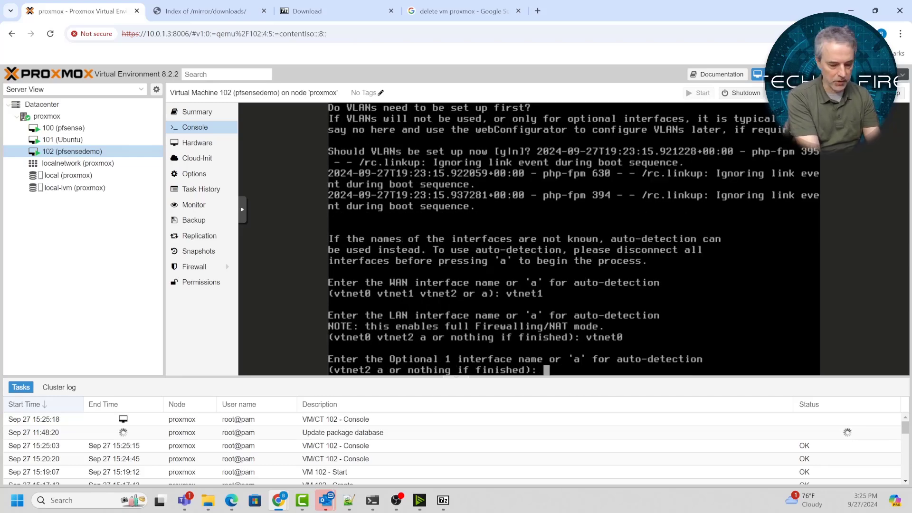
pyautogui.write('vtnet')
pyautogui.write('2')
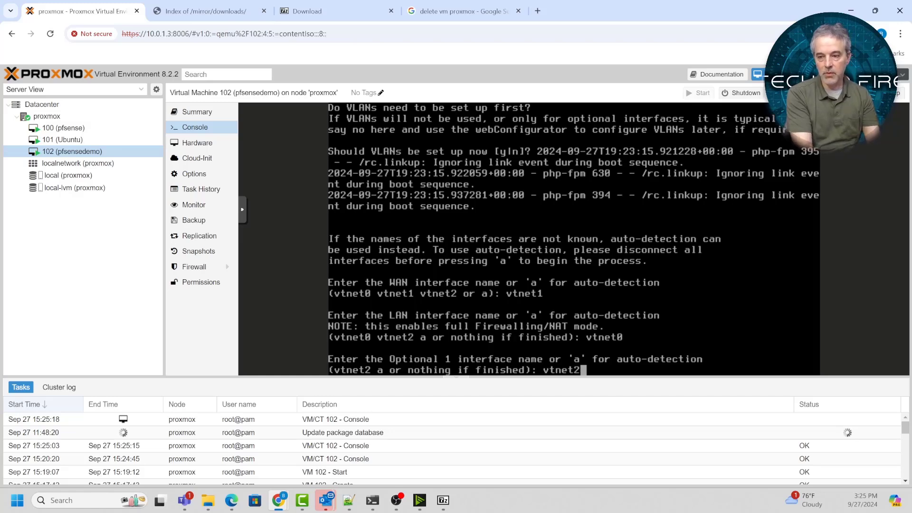
pyautogui.press('Return')
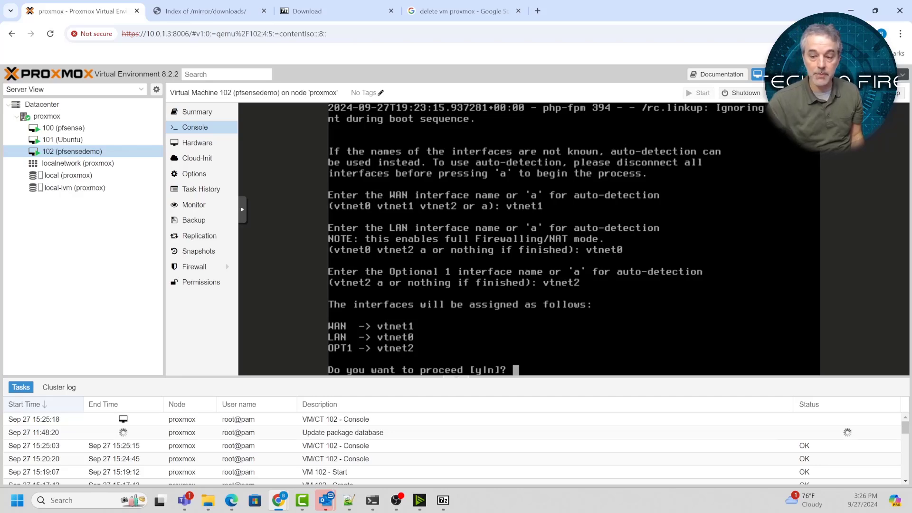
pyautogui.write('y')
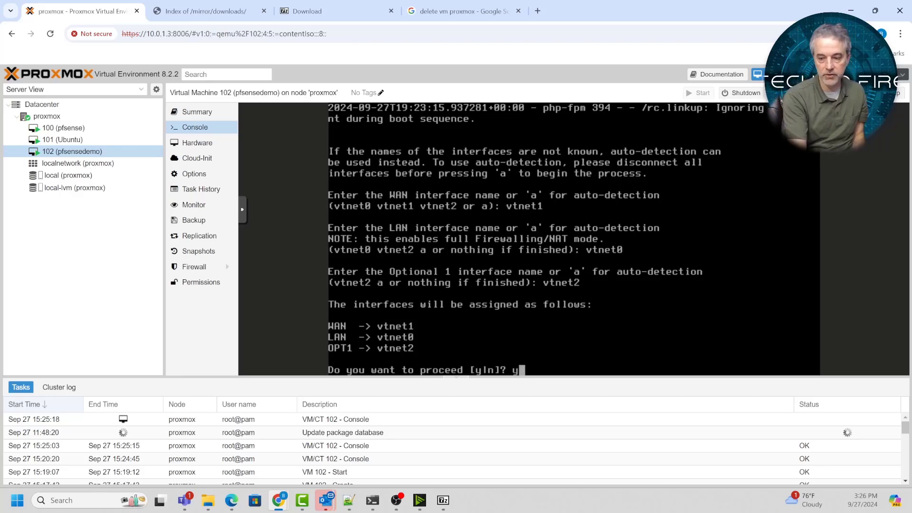
pyautogui.press('Return')
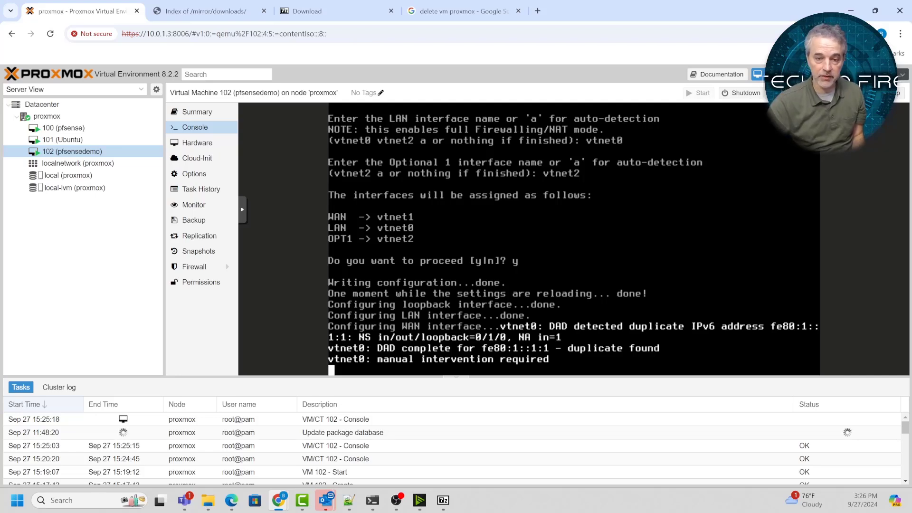
# Stop the pfsensedemo virtual machine and confirm the stop.
pyautogui.rightClick(93, 155)
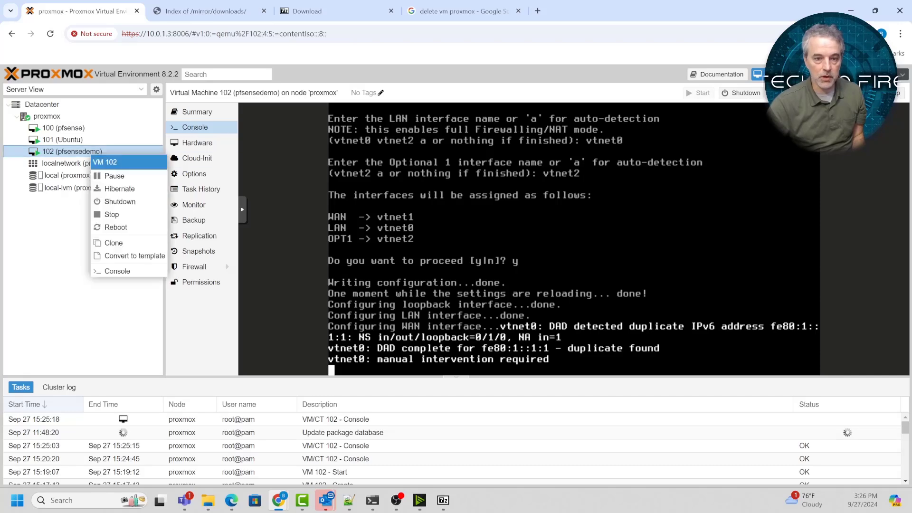
pyautogui.click(112, 214)
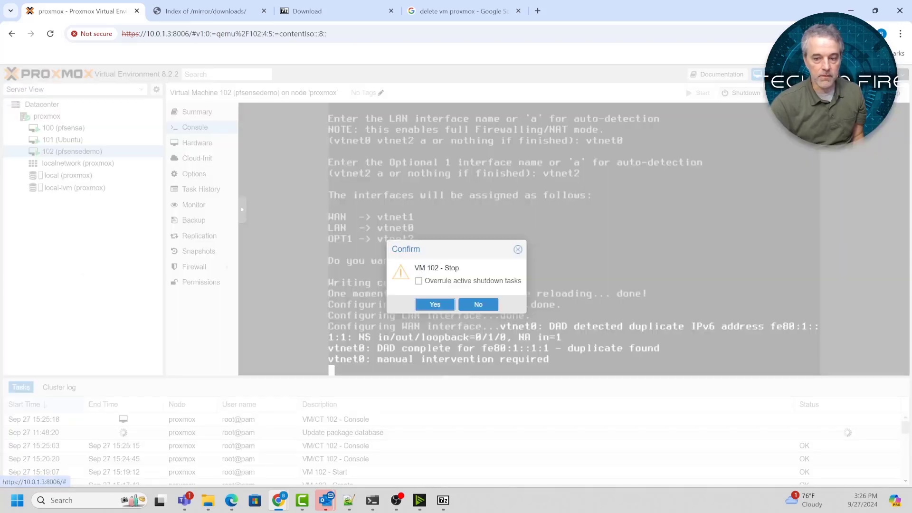
pyautogui.press('Return')
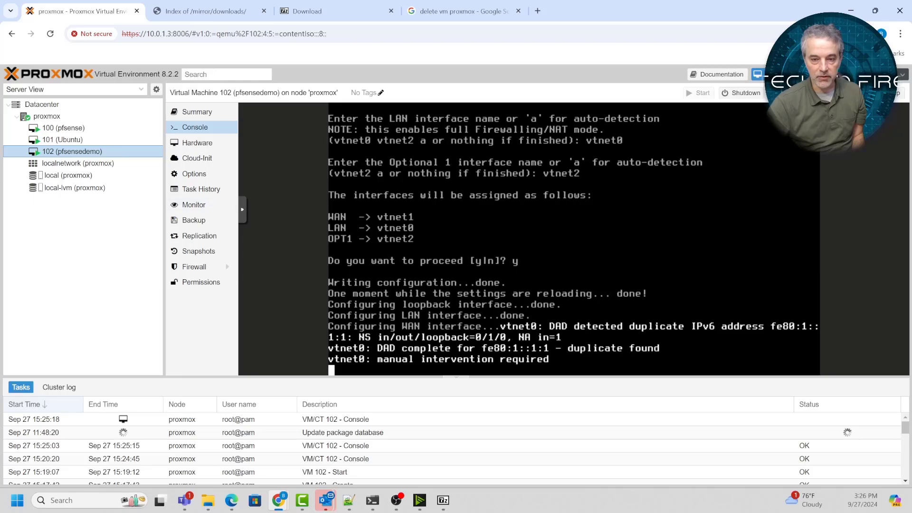
# Try out setting the WAN interface's IPv4 address without DHCP in the console of the existing pfsense virtual machine, and cancel before applying it.
pyautogui.click(64, 129)
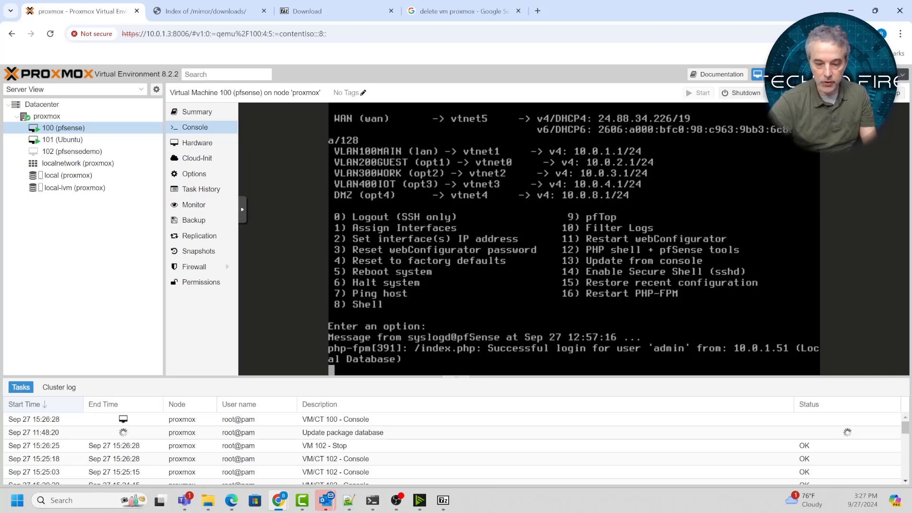
pyautogui.write('2')
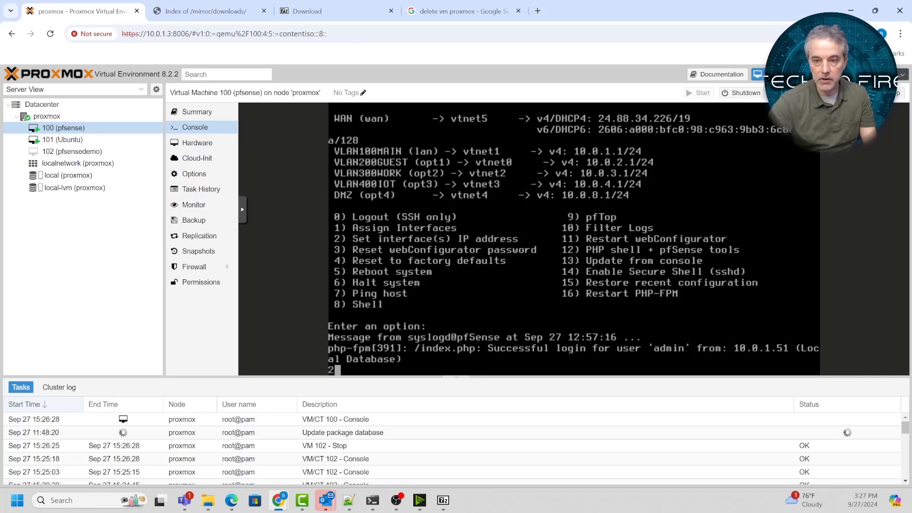
pyautogui.press('Return')
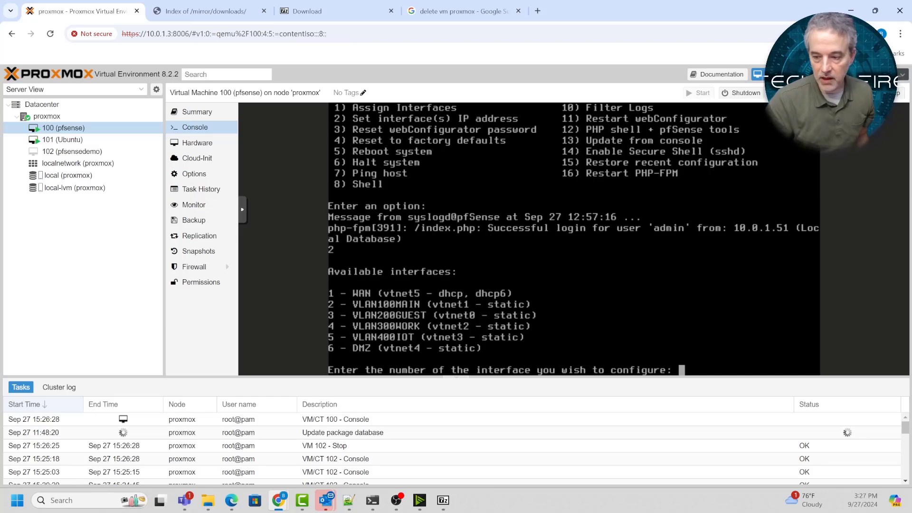
pyautogui.write('1')
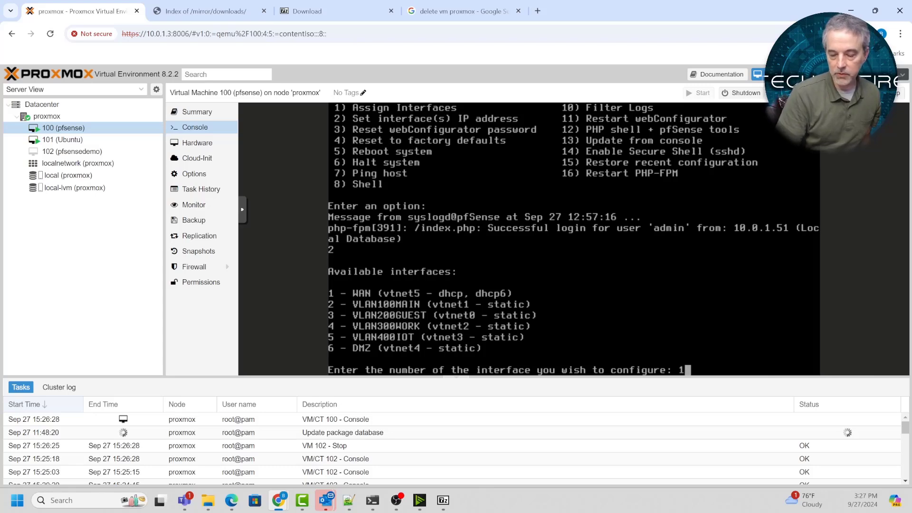
pyautogui.press('Return')
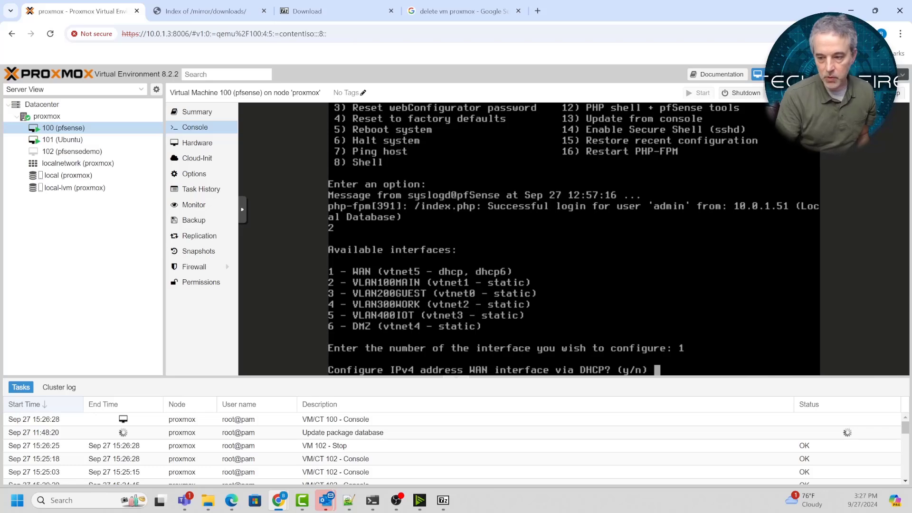
pyautogui.write('n')
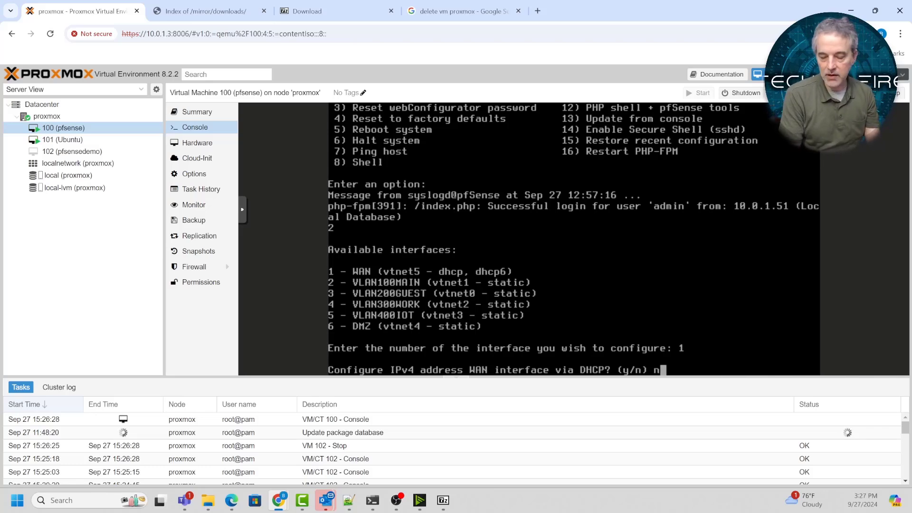
pyautogui.hotkey('ctrl', 'c')
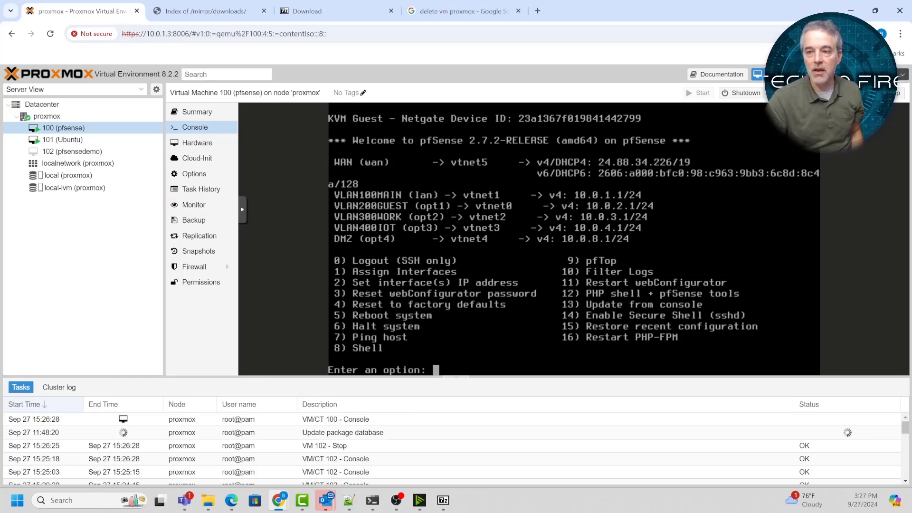
# Open the pfSense web interface at 10.0.1.1 in a new browser tab.
pyautogui.click(537, 11)
pyautogui.write('10')
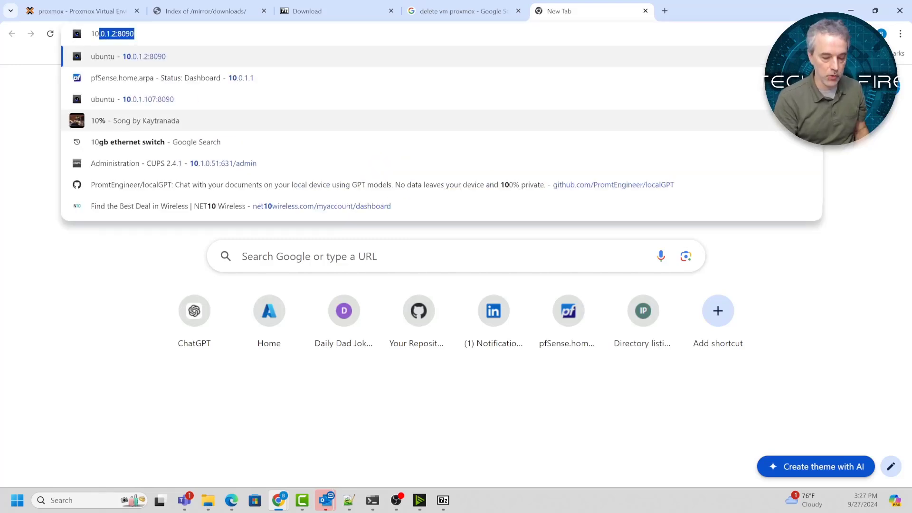
pyautogui.write('.0.')
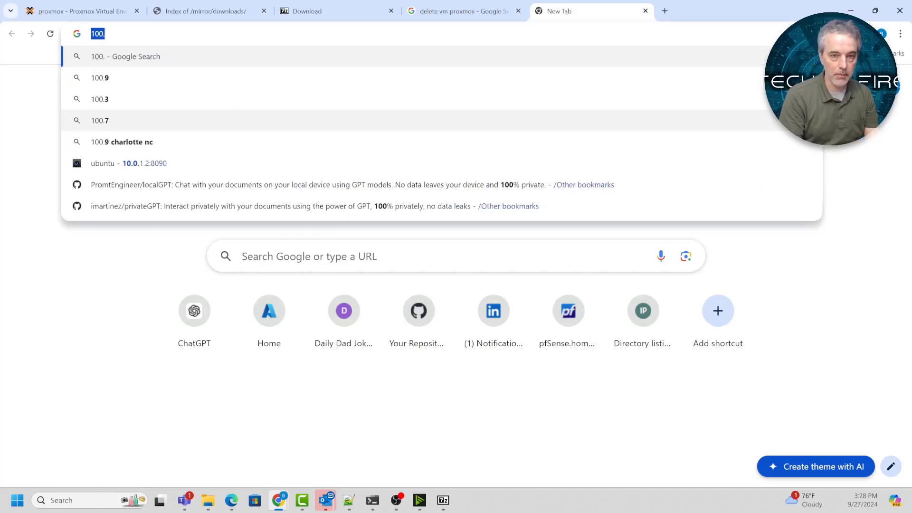
pyautogui.press('BackSpace')
pyautogui.write('.0.1.1')
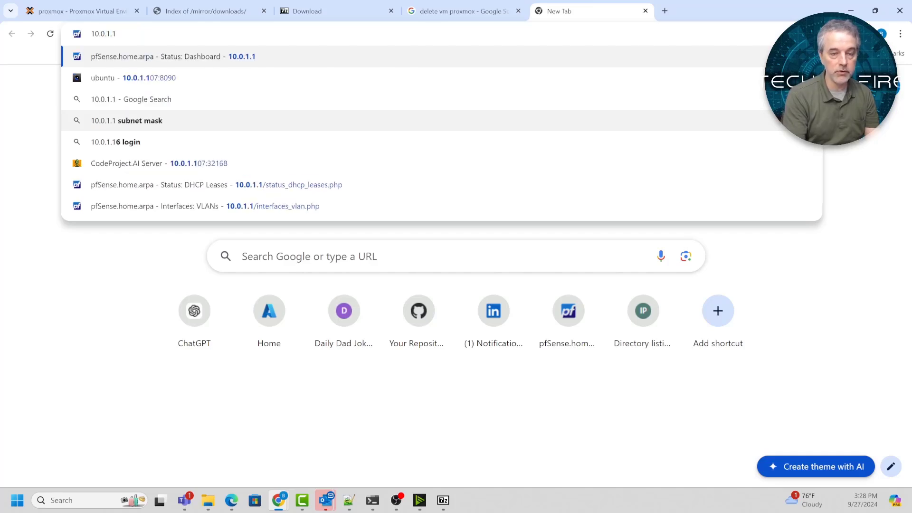
pyautogui.press('Return')
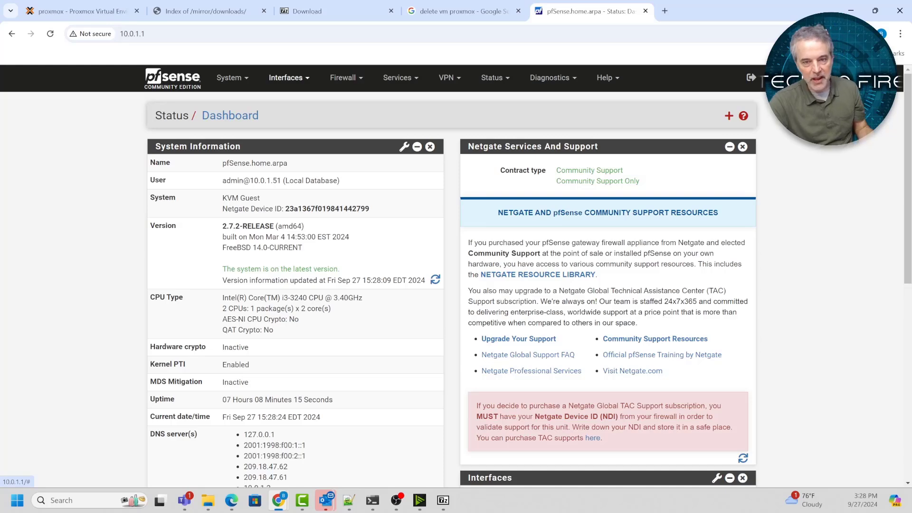
# Review the interface assignments and the VLAN100MAIN interface's configuration, and return to the assignments list.
pyautogui.click(287, 77)
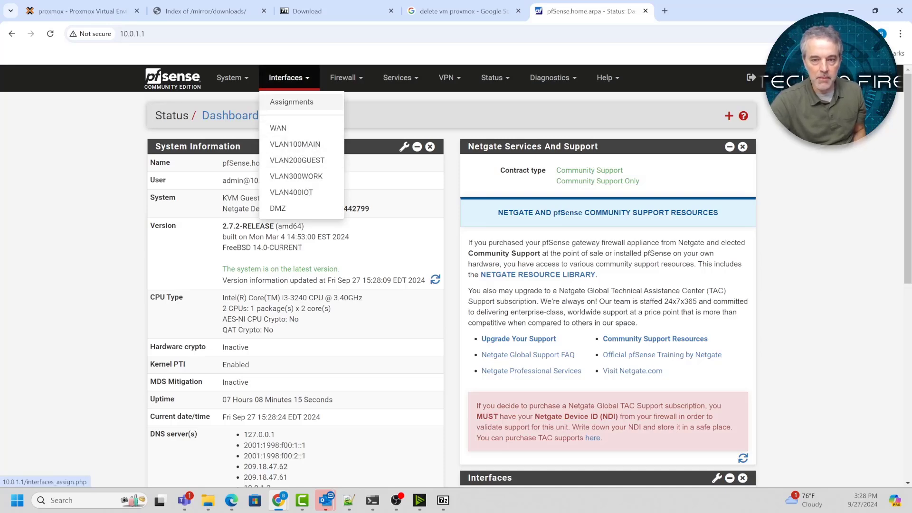
pyautogui.click(291, 102)
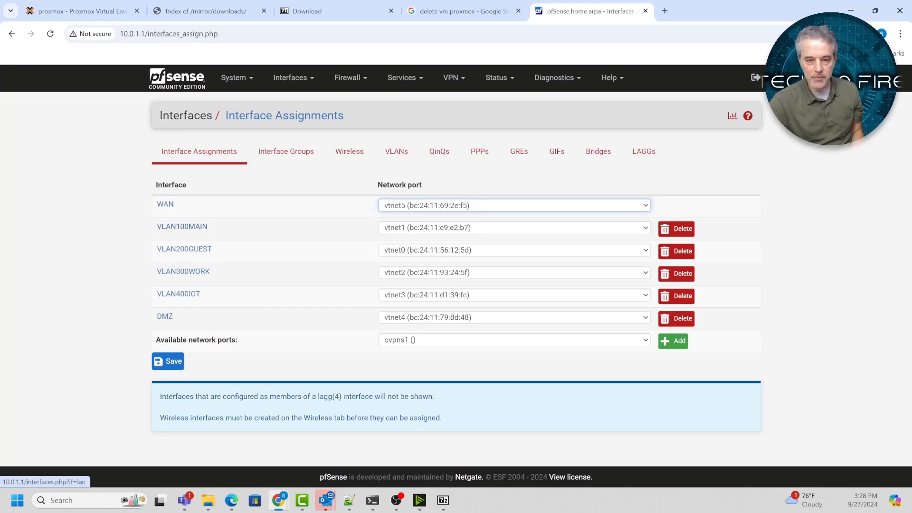
pyautogui.click(182, 226)
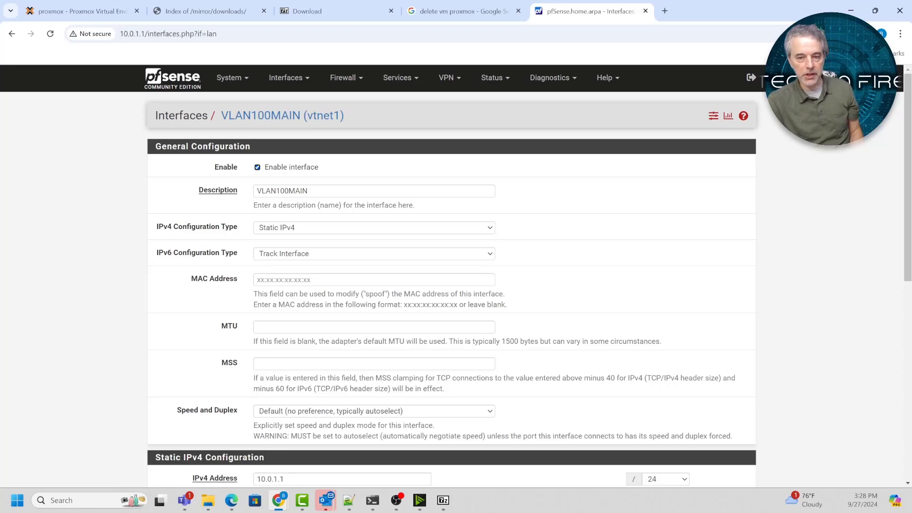
pyautogui.press('Tab')
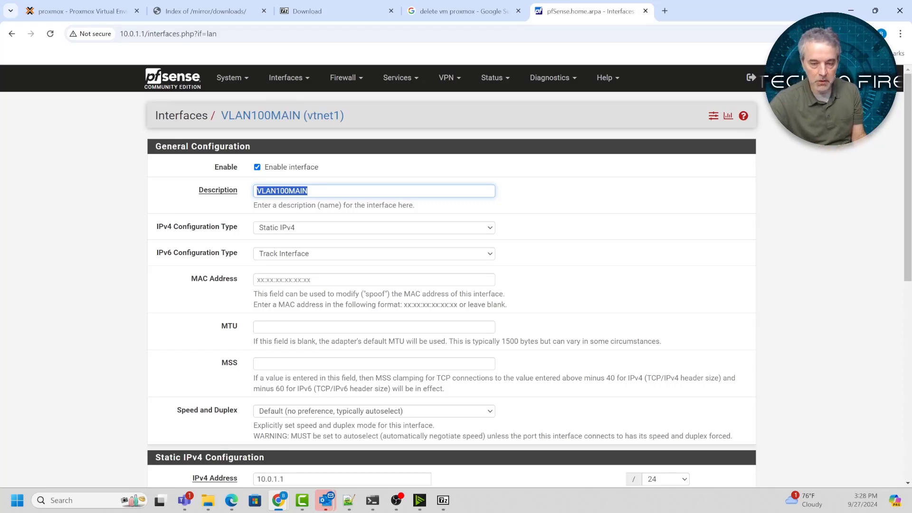
pyautogui.hotkey('alt', 'Left')
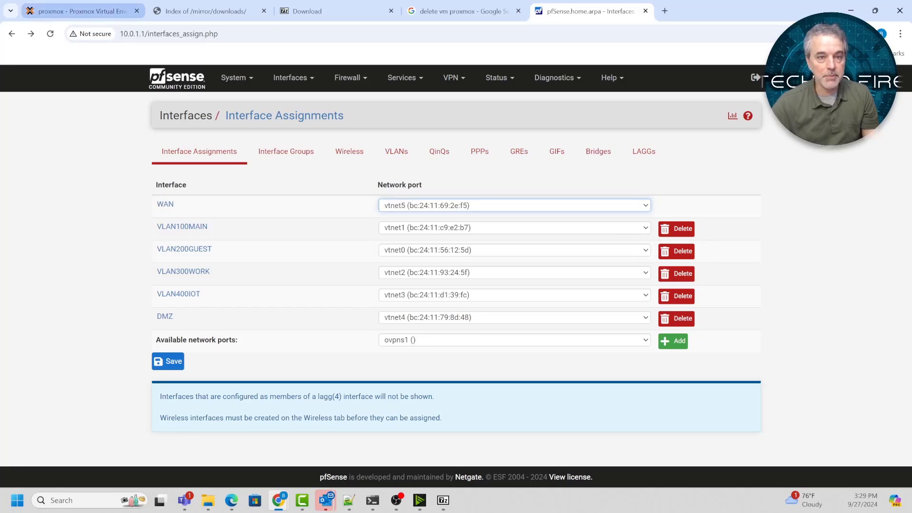
# Examine the pfsense virtual machine's network devices and VLAN tags in Proxmox, and return to the interface assignments in pfSense.
pyautogui.click(81, 11)
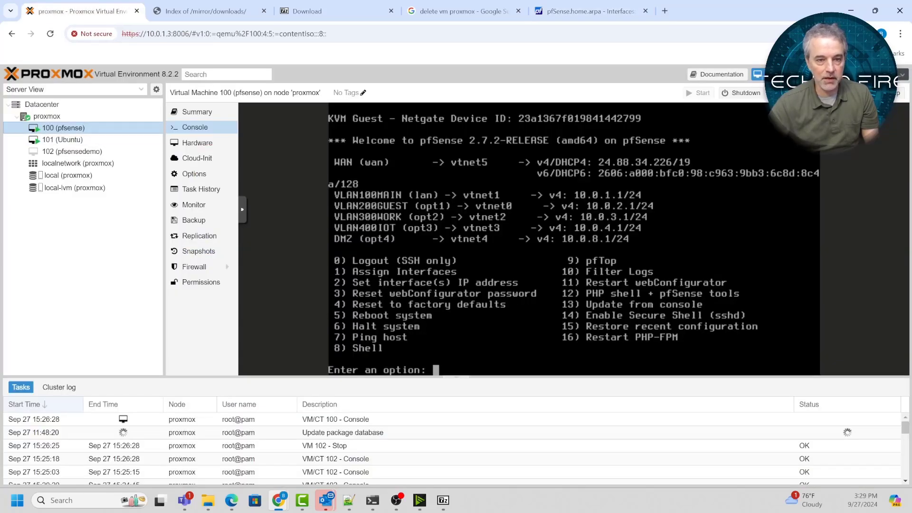
pyautogui.click(197, 143)
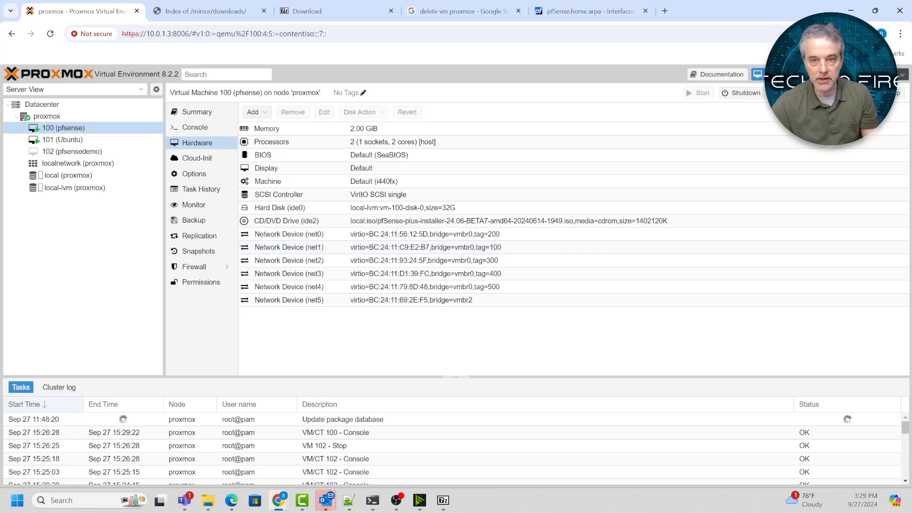
pyautogui.click(591, 11)
pyautogui.click(515, 206)
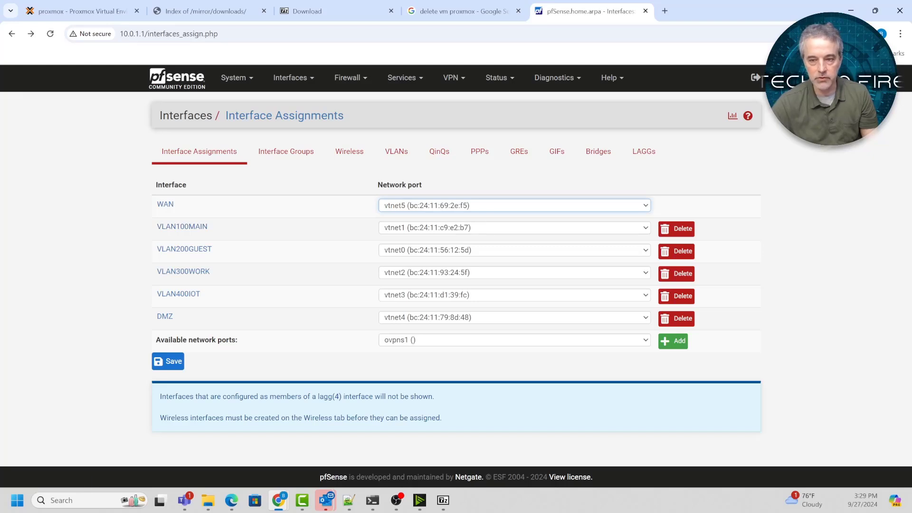
# Check the VLAN interfaces list, return to the interface assignments, and review the VLAN200GUEST interface's configuration.
pyautogui.click(397, 151)
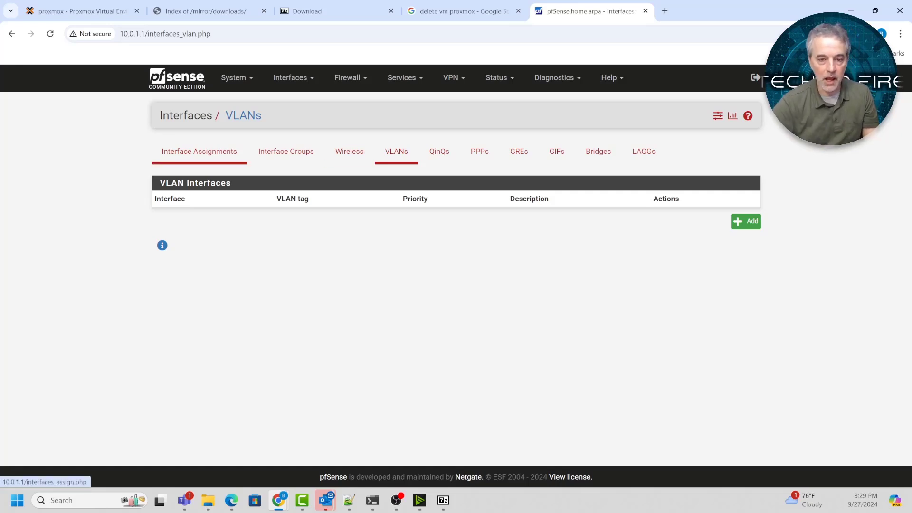
pyautogui.click(199, 151)
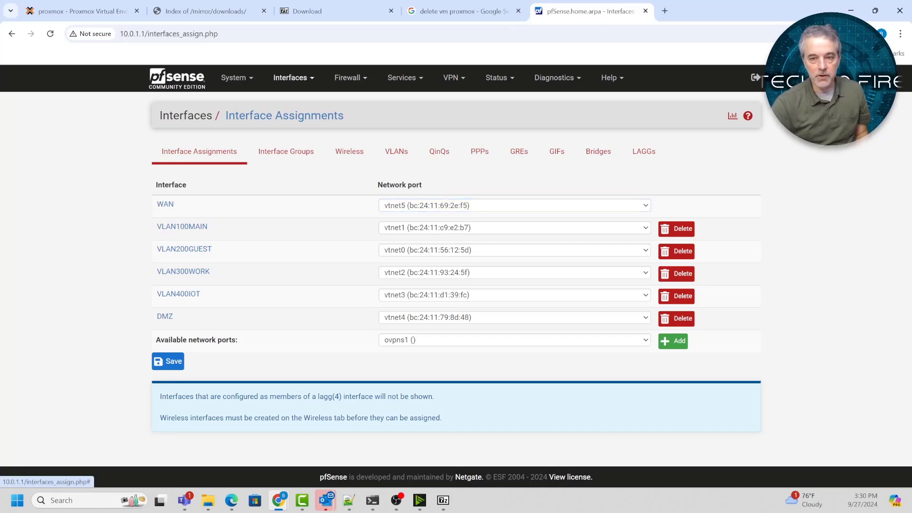
pyautogui.click(293, 77)
pyautogui.click(301, 160)
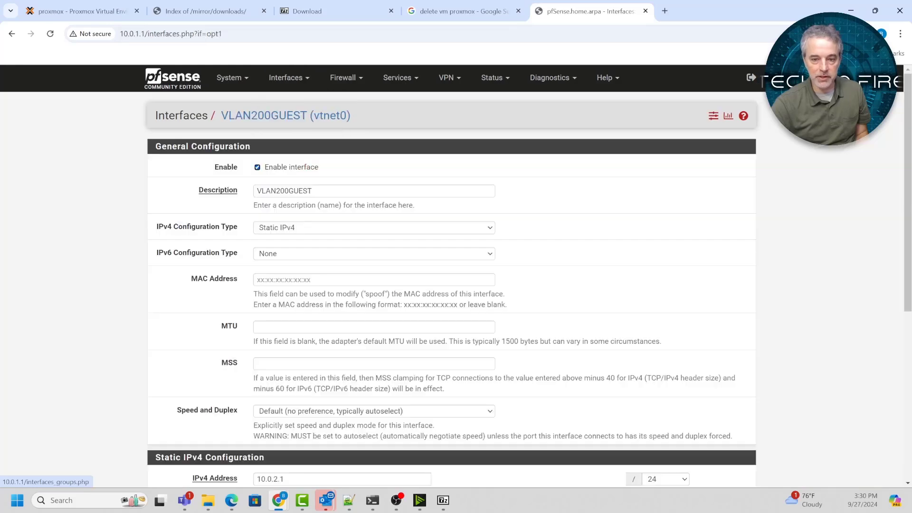
pyautogui.scroll(-6, 452, 276)
pyautogui.scroll(6, 451, 276)
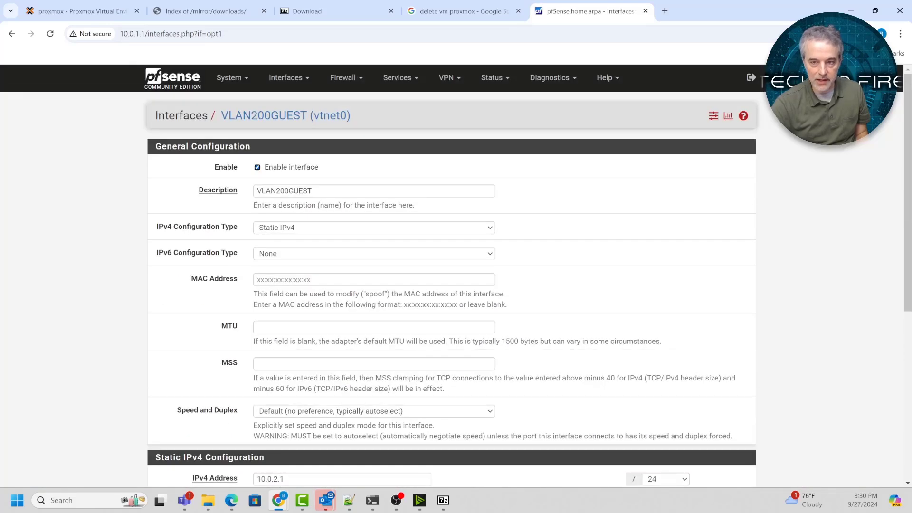
# Review the DHCP server settings for the VLAN300WORK and VLAN400IOT interfaces, and return to those of VLAN100MAIN.
pyautogui.moveTo(399, 77)
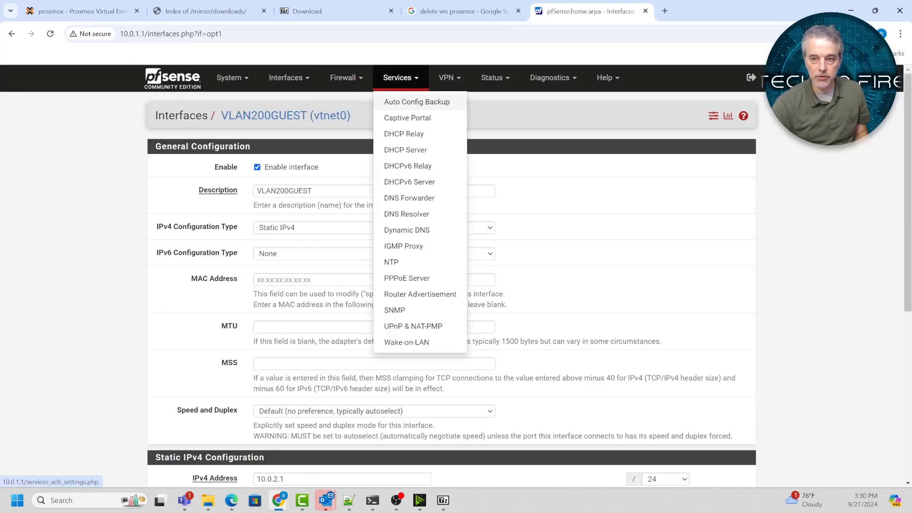
pyautogui.click(405, 149)
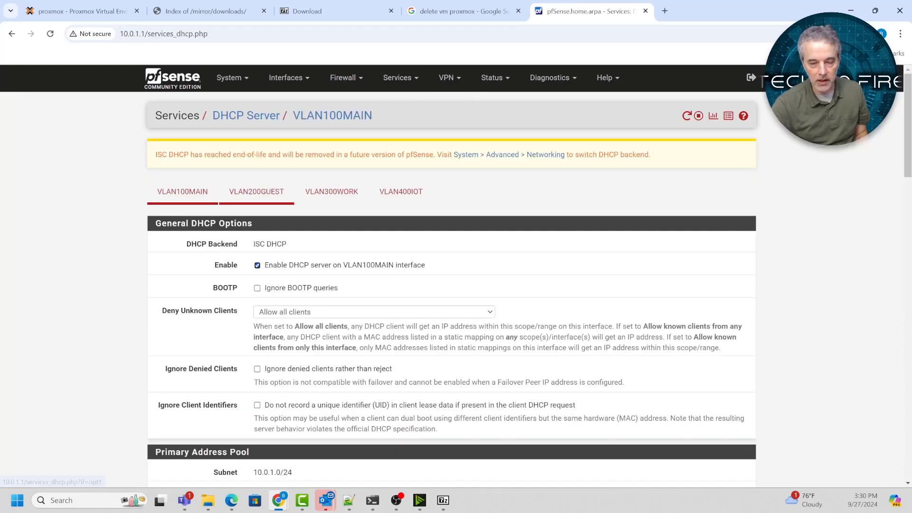
pyautogui.click(332, 191)
pyautogui.click(401, 191)
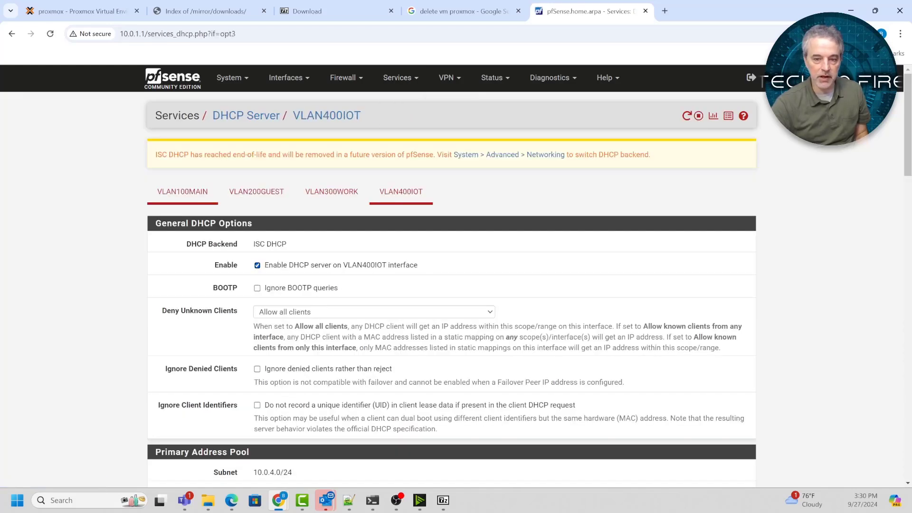
pyautogui.click(183, 191)
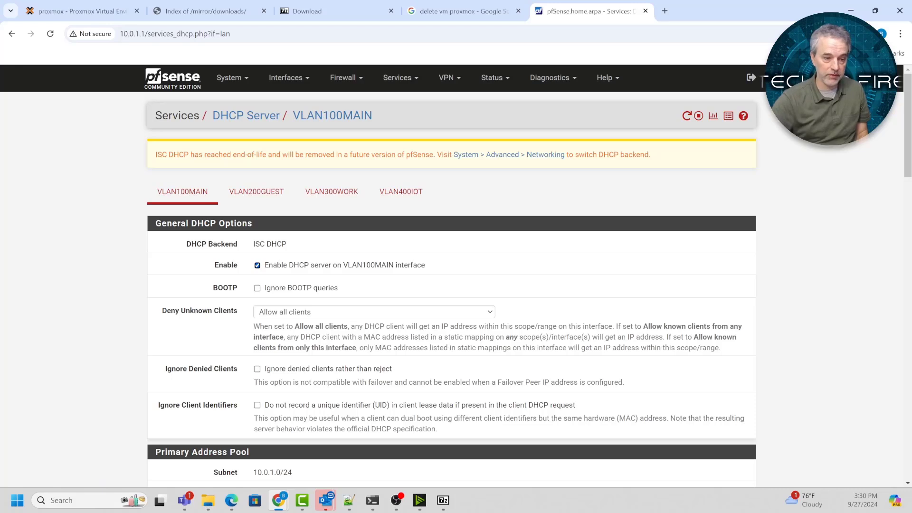